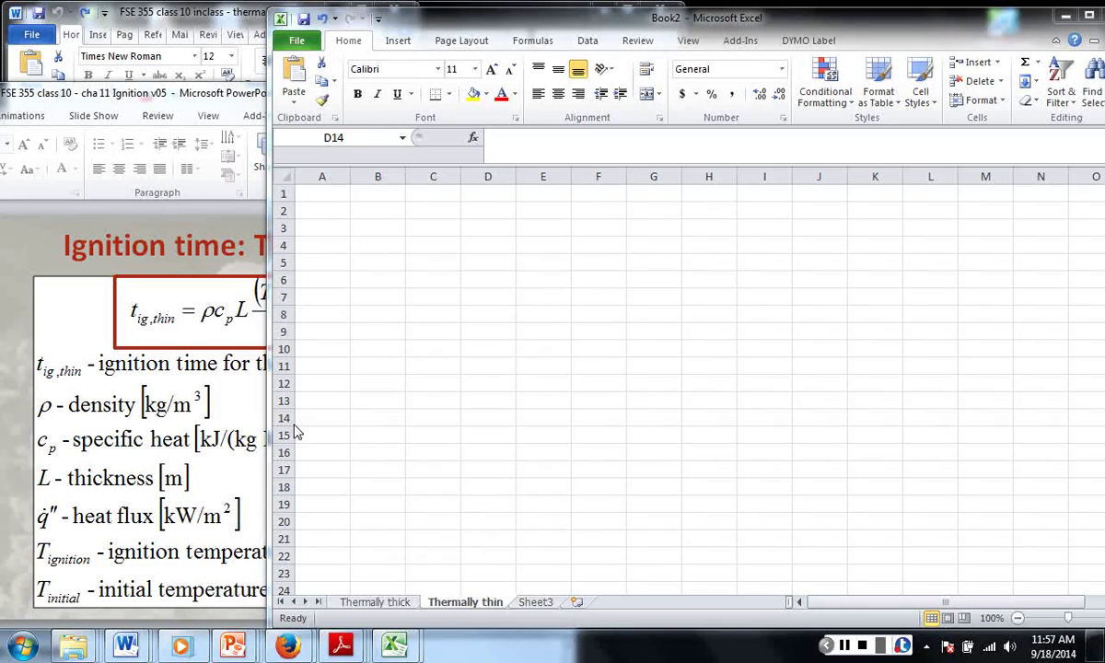
- Bring PowerPoint slide 16 'Ignition time: Thermally thin' in front of the empty Excel workbook
{"action": "left_click", "coordinate": [53, 242]}
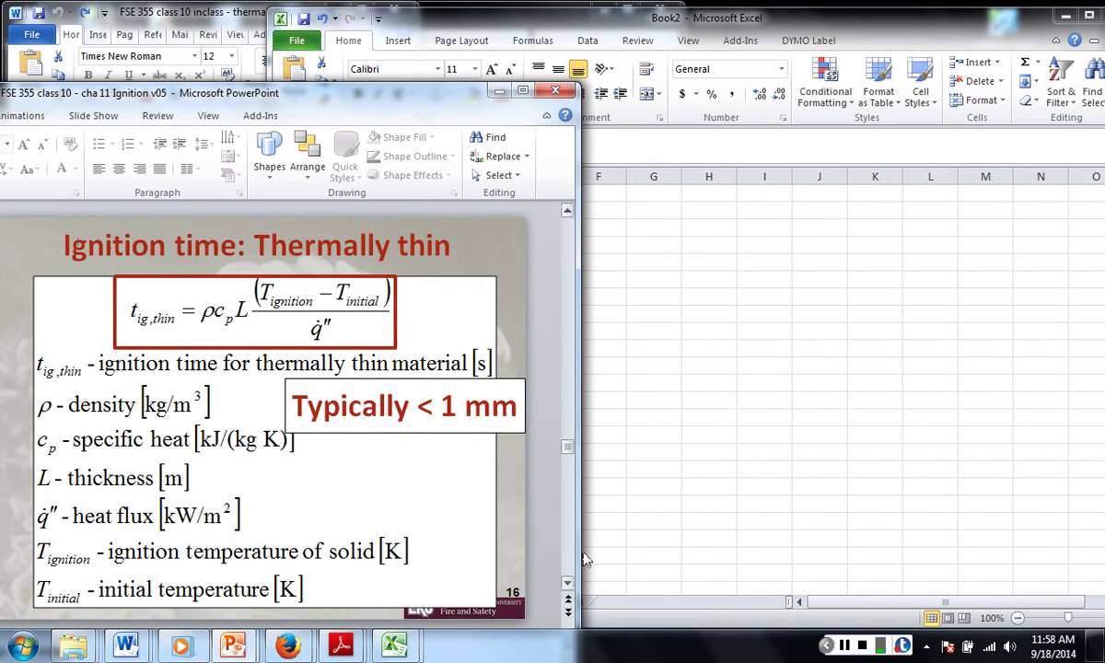
- Check the plywood example on slide 18, go back to slide 16, then return to Excel Book2
{"action": "left_click", "coordinate": [568, 584]}
{"action": "left_click", "coordinate": [567, 585]}
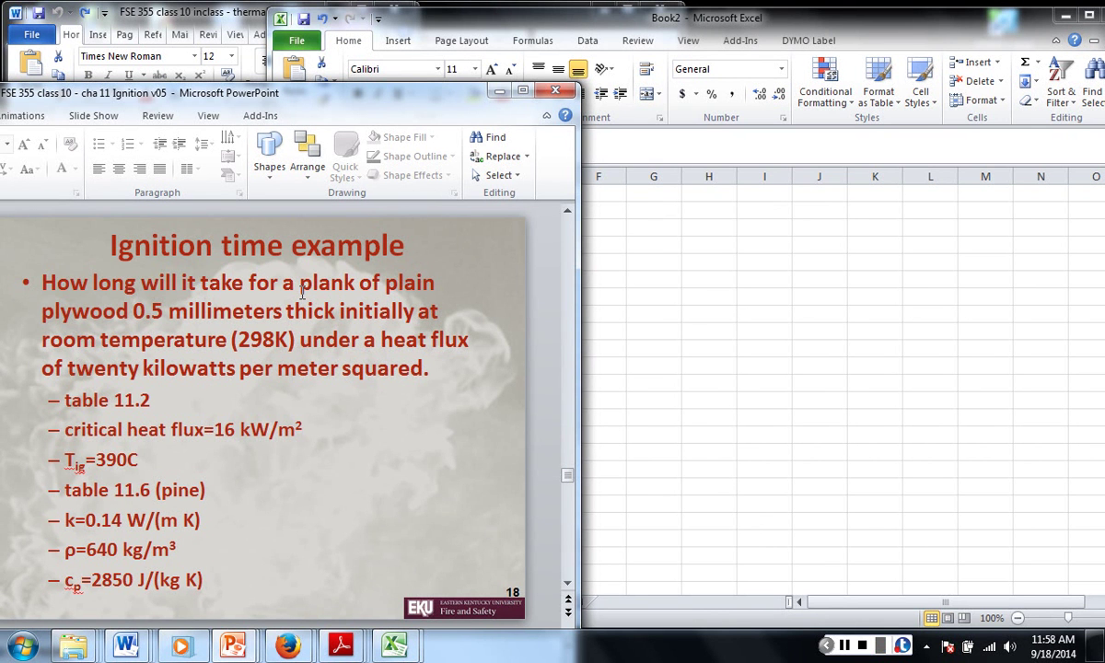
{"action": "left_click", "coordinate": [567, 214]}
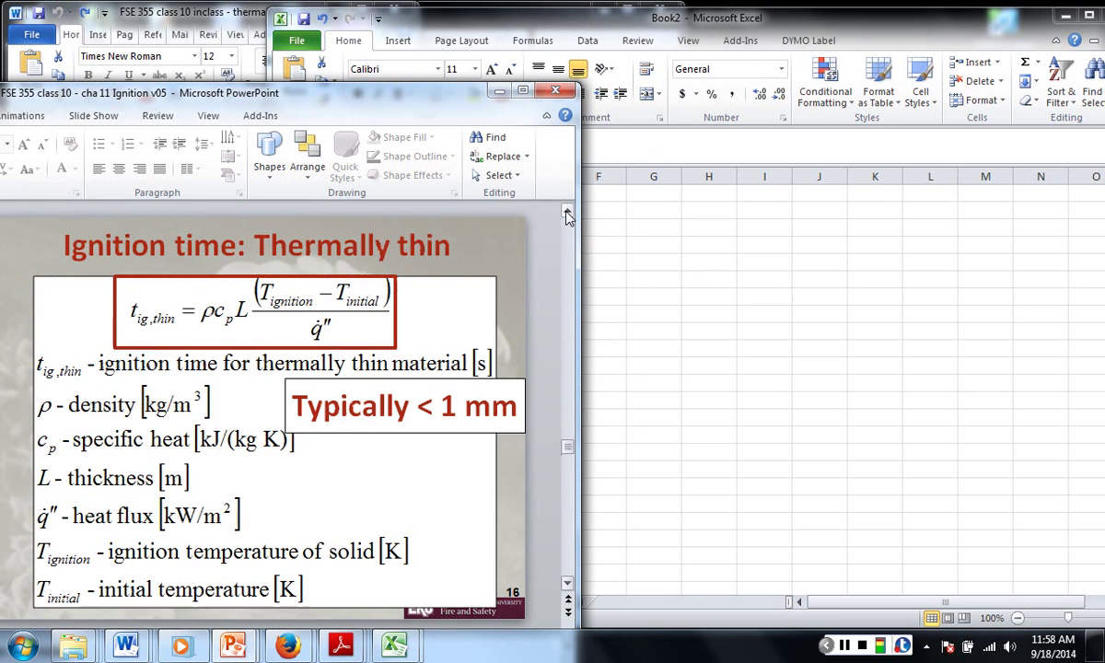
{"action": "left_click", "coordinate": [698, 349]}
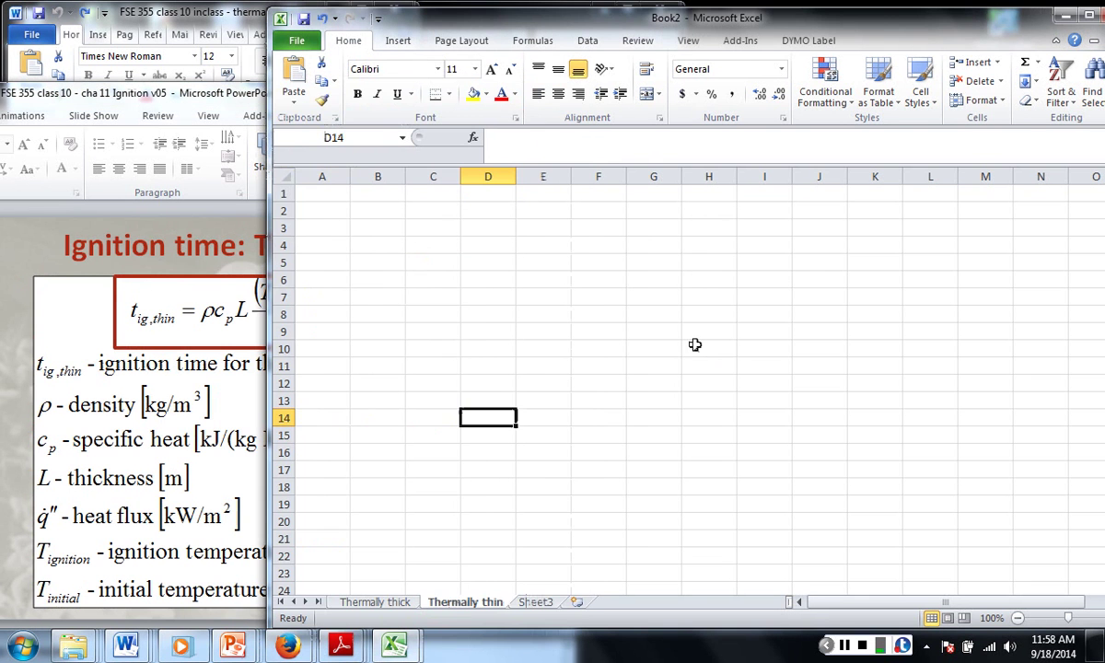
- Select A2, zoom the Thermally thin sheet to 140% and place the window beside the slide
{"action": "left_click", "coordinate": [331, 214]}
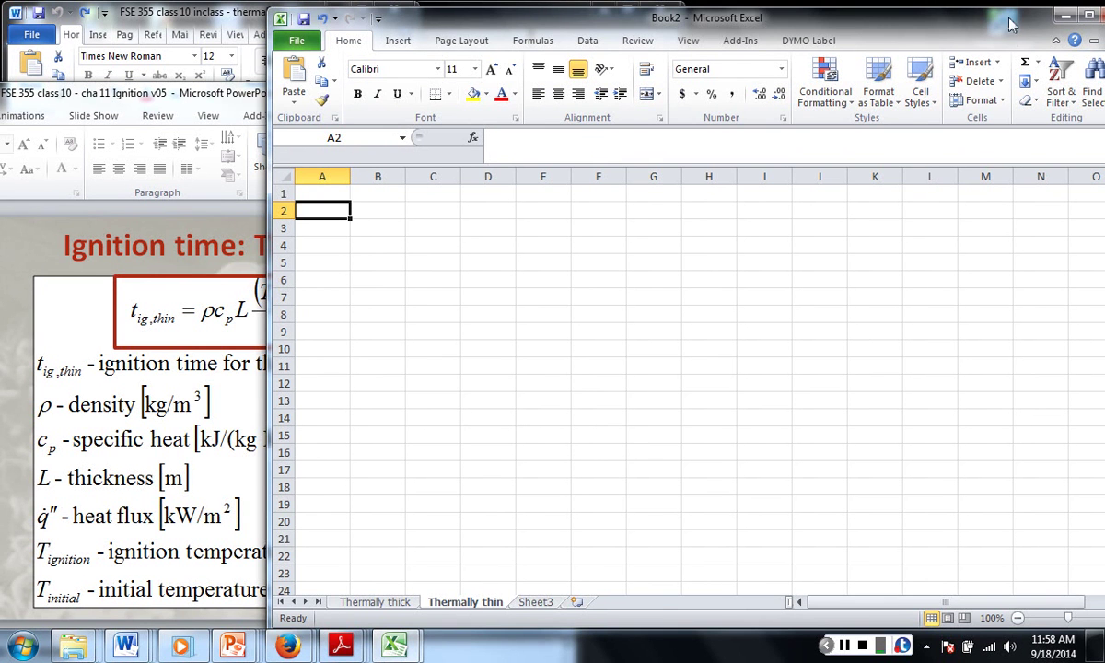
{"action": "left_click_drag", "start_coordinate": [1008, 24], "coordinate": [937, 19]}
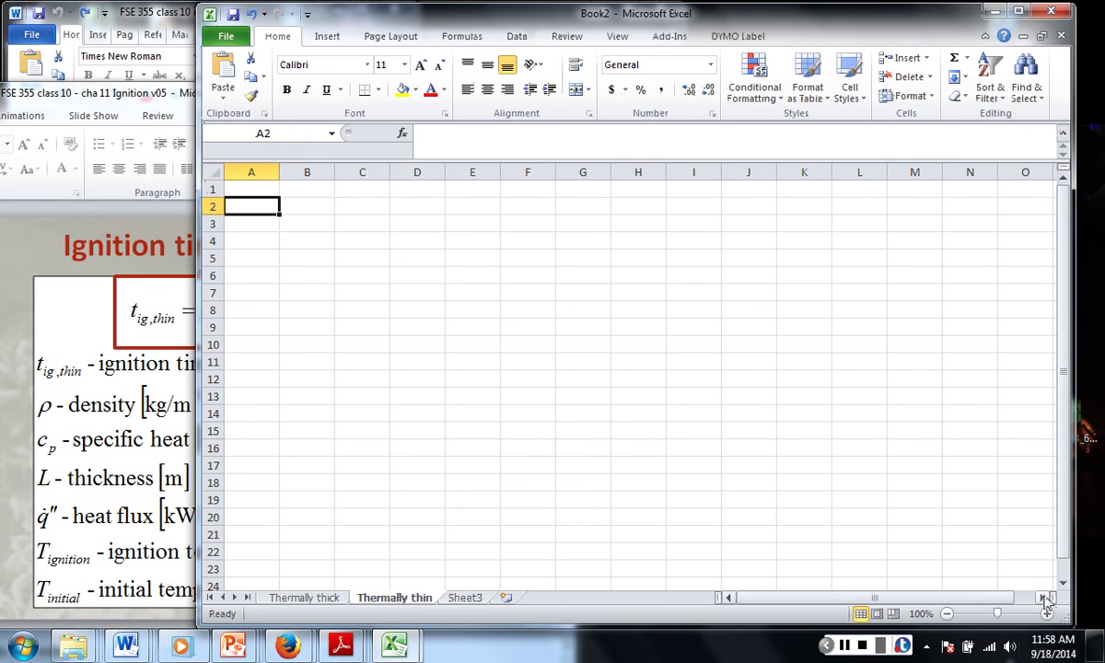
{"action": "scroll", "coordinate": [1043, 600], "scroll_direction": "up", "scroll_amount": 3}
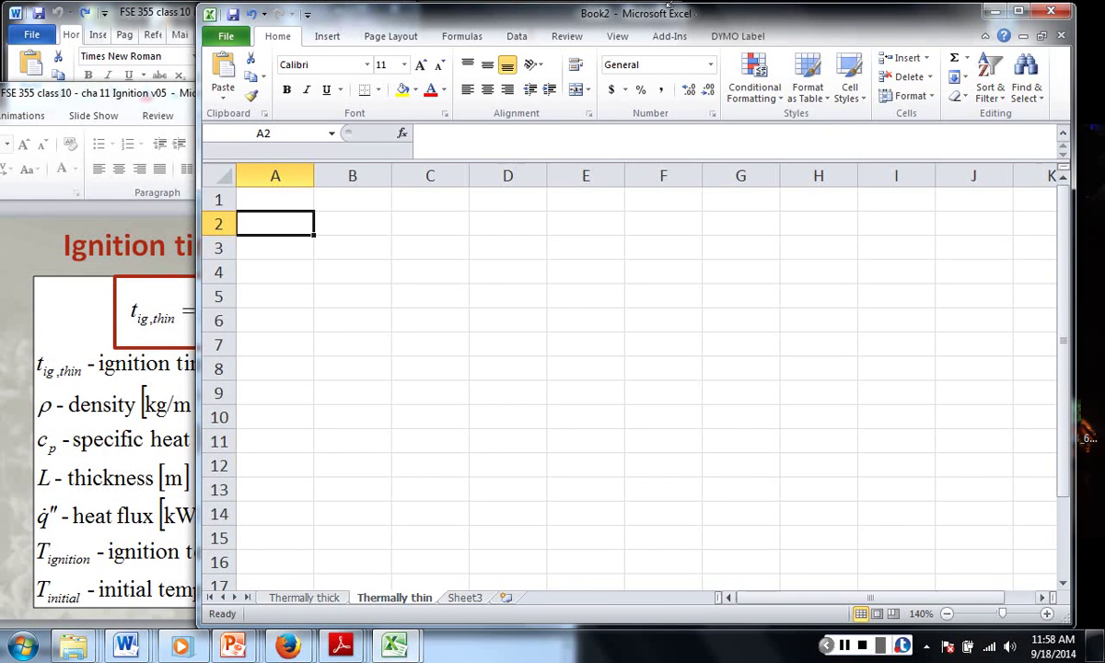
{"action": "left_click_drag", "start_coordinate": [647, 20], "coordinate": [791, 33]}
- Enter 'critical heat flux' with 16 kW/m2 in row 2, widening column A to fit
{"action": "type", "text": "critic"}
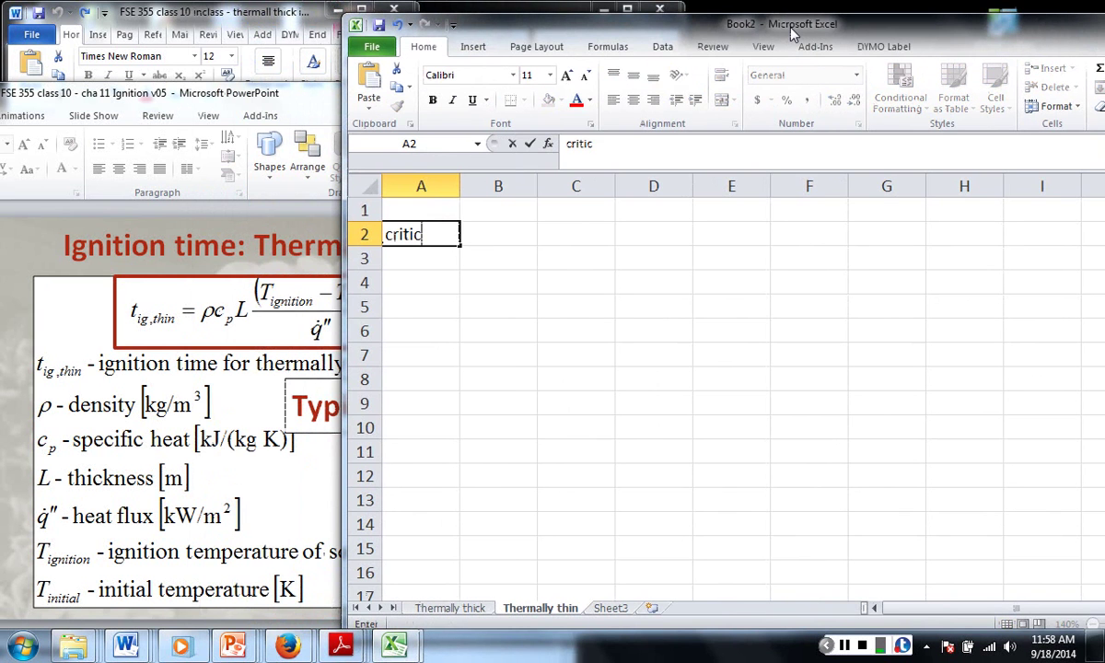
{"action": "type", "text": "al heat flux"}
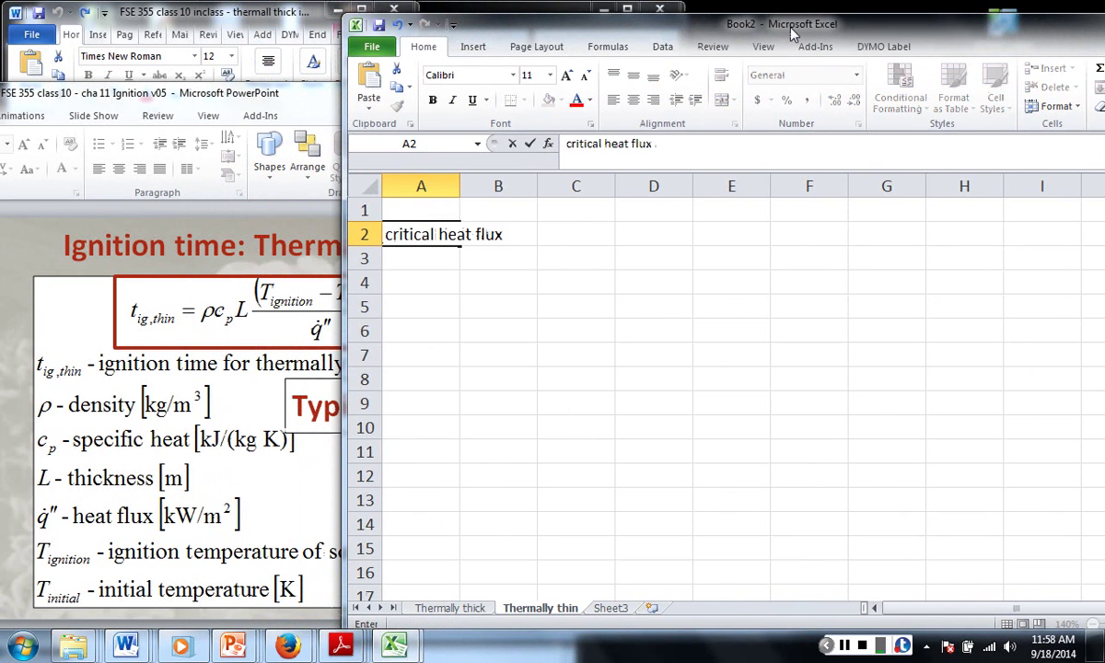
{"action": "left_click", "coordinate": [449, 302]}
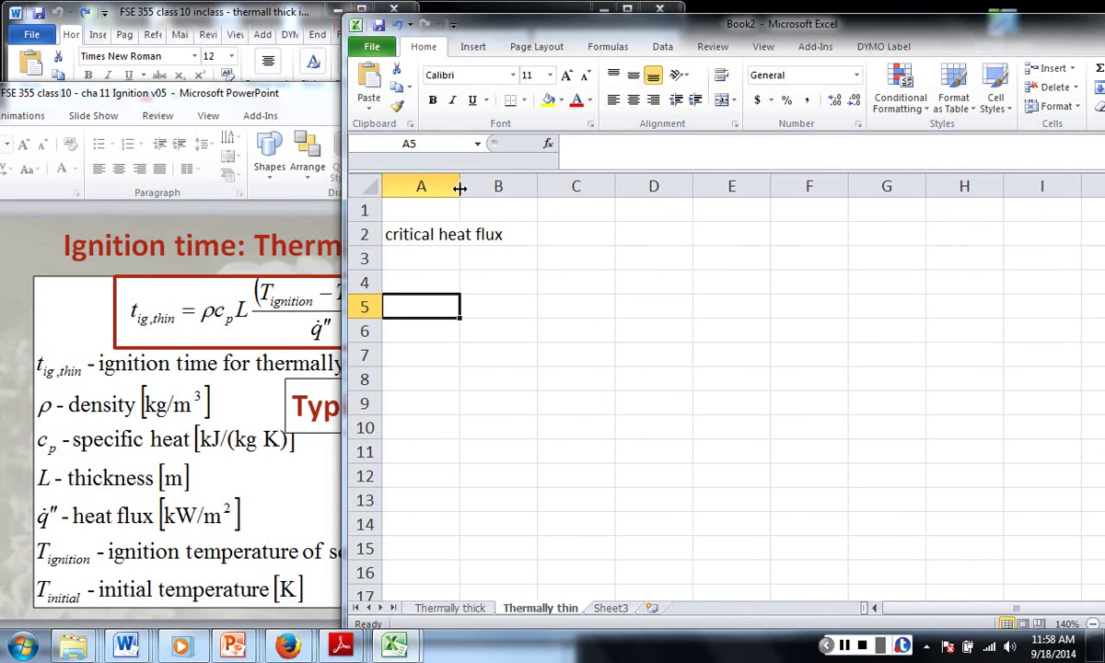
{"action": "left_click_drag", "start_coordinate": [459, 188], "coordinate": [516, 188]}
{"action": "left_click", "coordinate": [571, 232]}
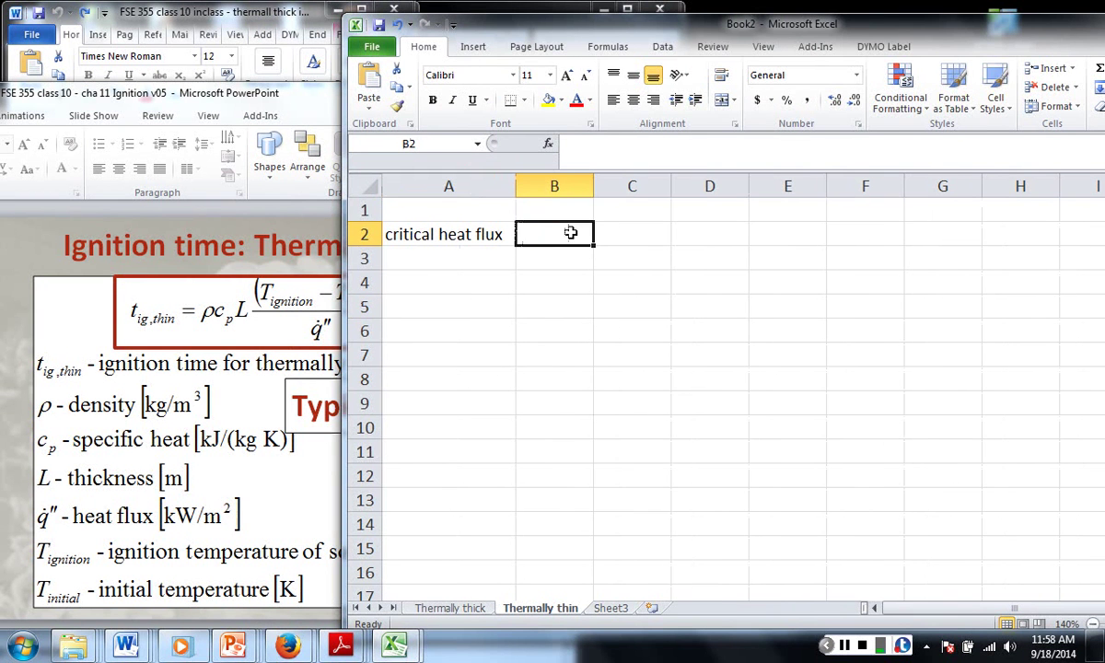
{"action": "type", "text": "16k"}
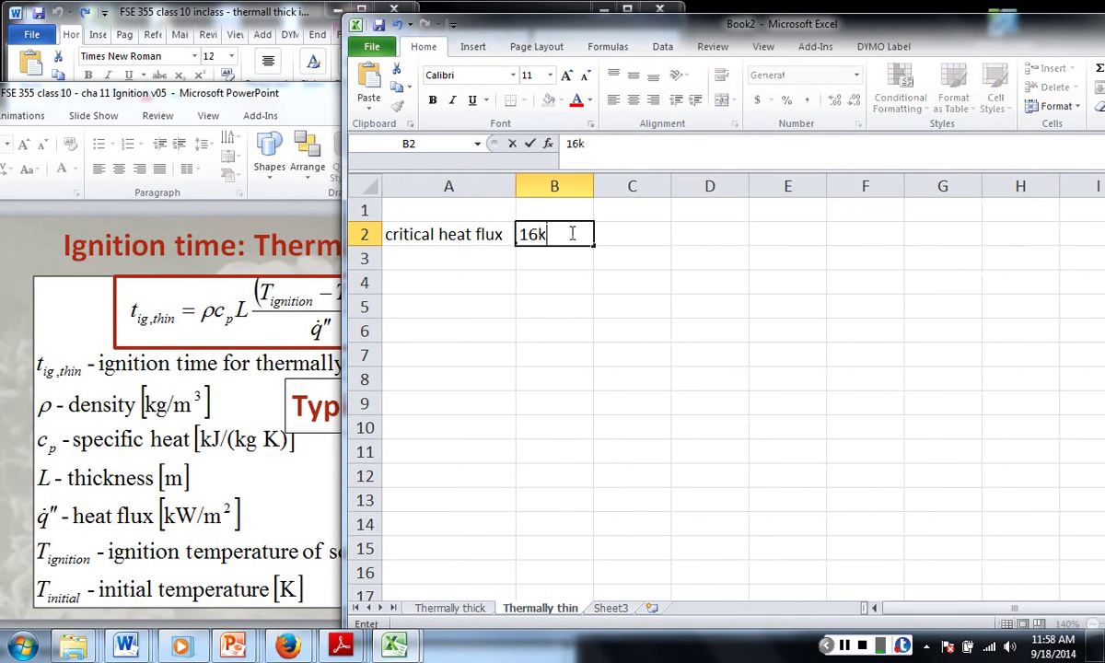
{"action": "key", "text": "BackSpace"}
{"action": "key", "text": "Tab"}
{"action": "type", "text": "k"}
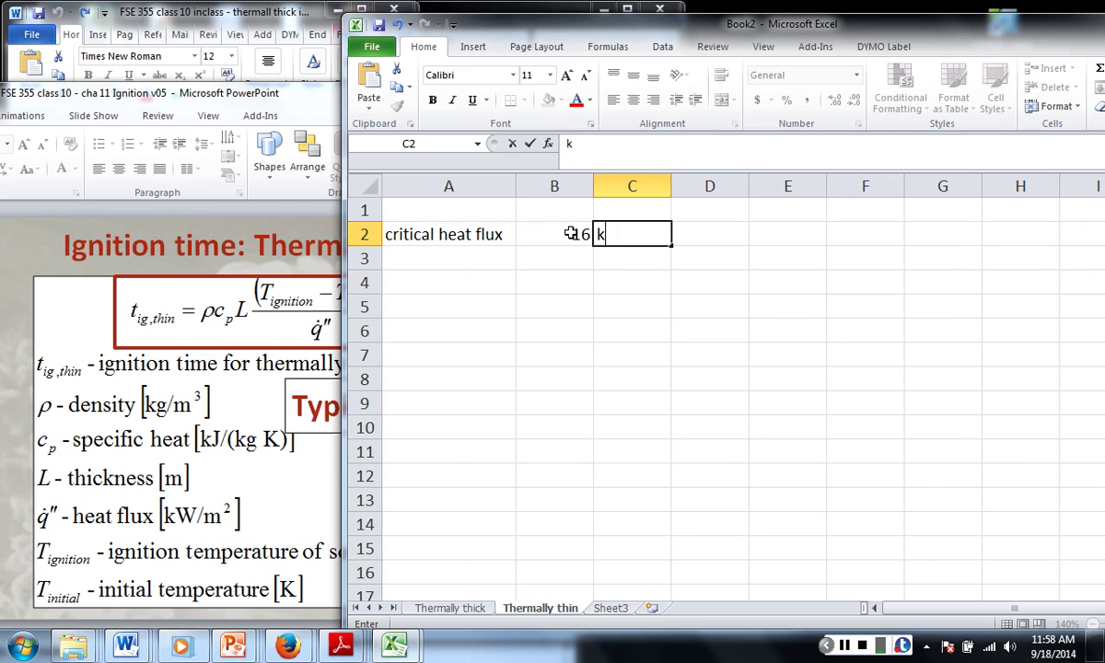
{"action": "type", "text": "W/m2"}
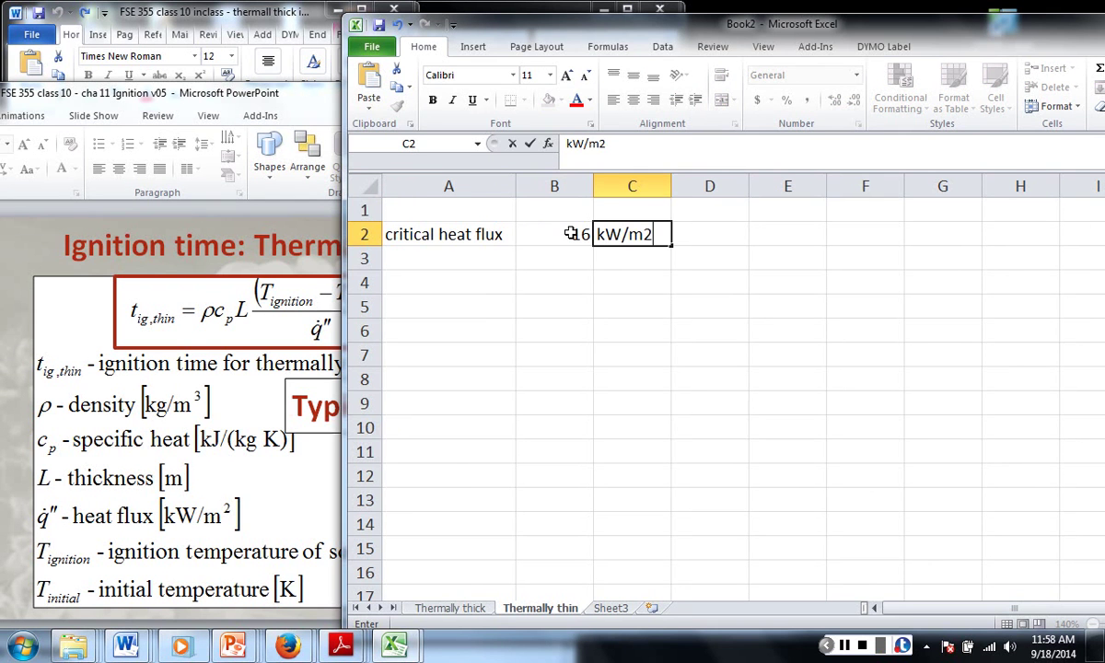
{"action": "key", "text": "Return"}
- Enter 'Incident heat flux' with 20 kW/m2 in row 3
{"action": "key", "text": "Left"}
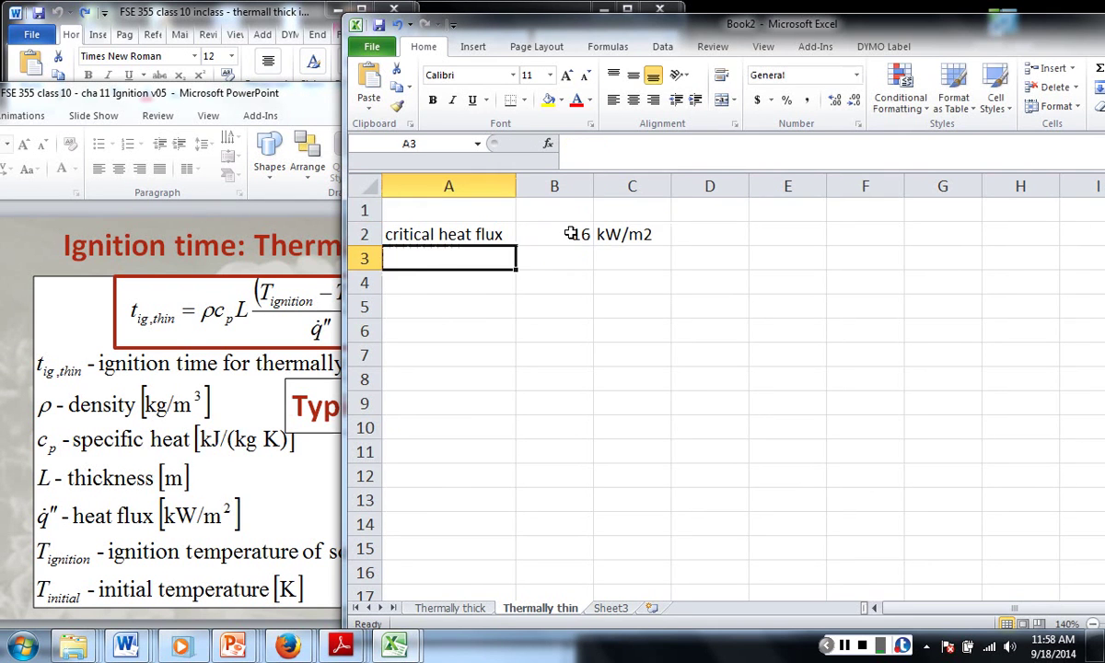
{"action": "type", "text": "Incident heat "}
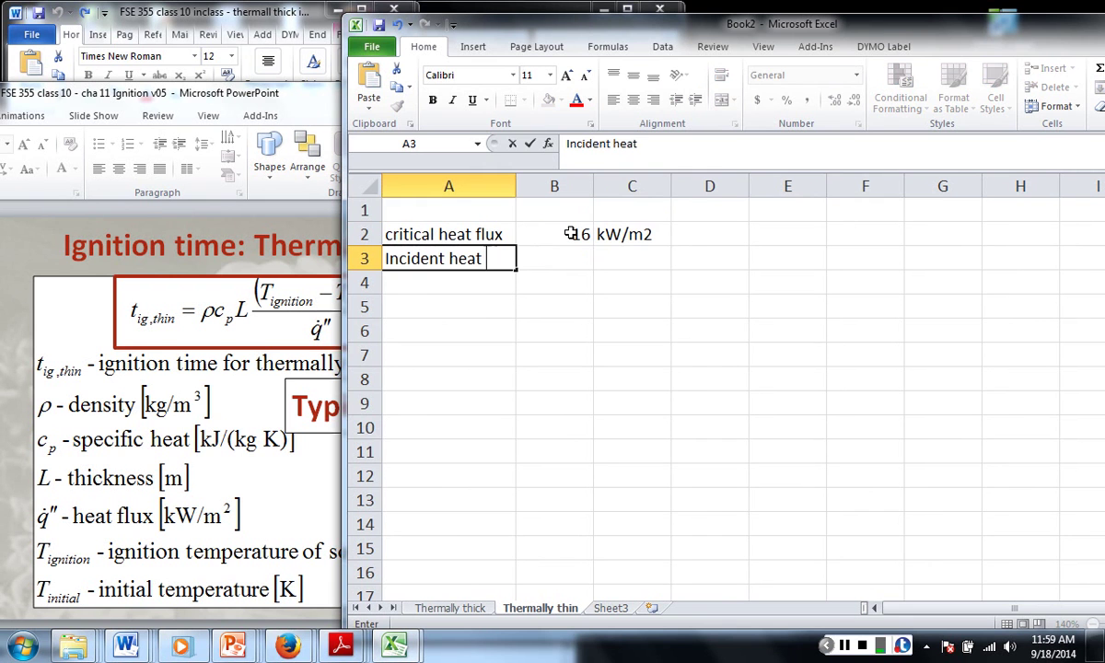
{"action": "type", "text": "flux"}
{"action": "key", "text": "Tab"}
{"action": "type", "text": "20"}
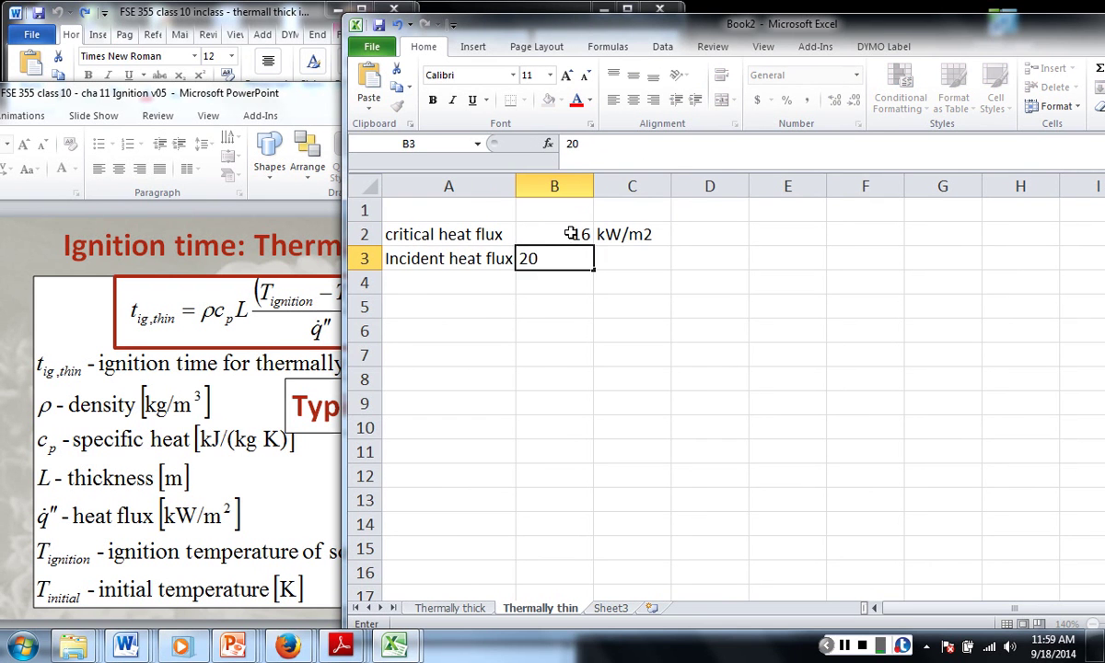
{"action": "key", "text": "Tab"}
{"action": "type", "text": "kW"}
{"action": "key", "text": "Tab"}
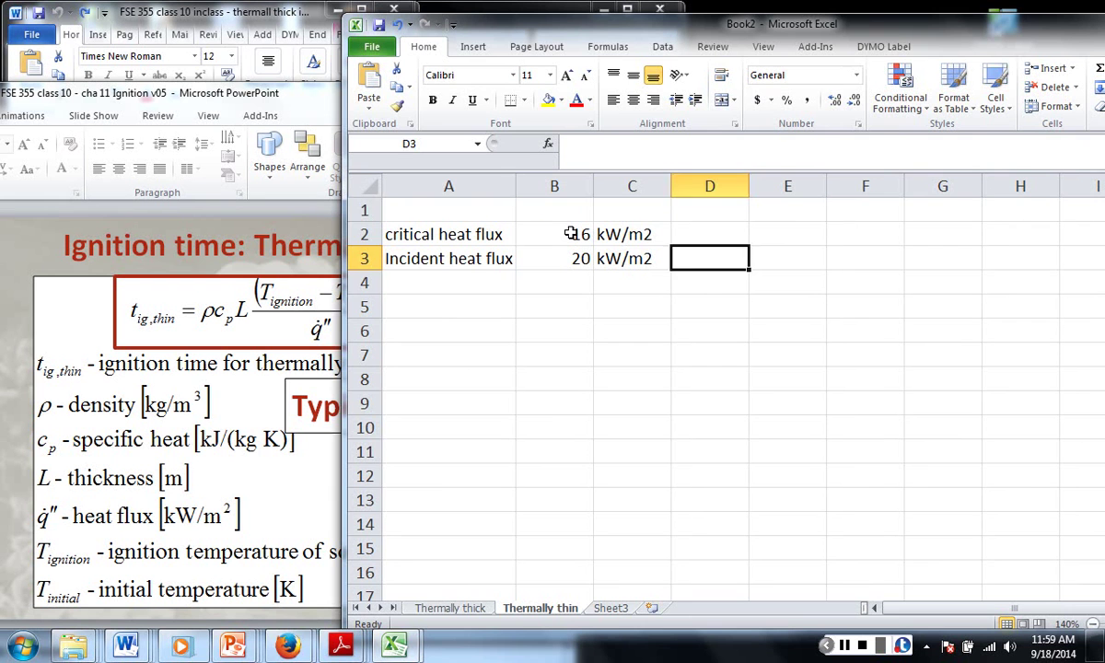
{"action": "key", "text": "Return"}
{"action": "key", "text": "Return"}
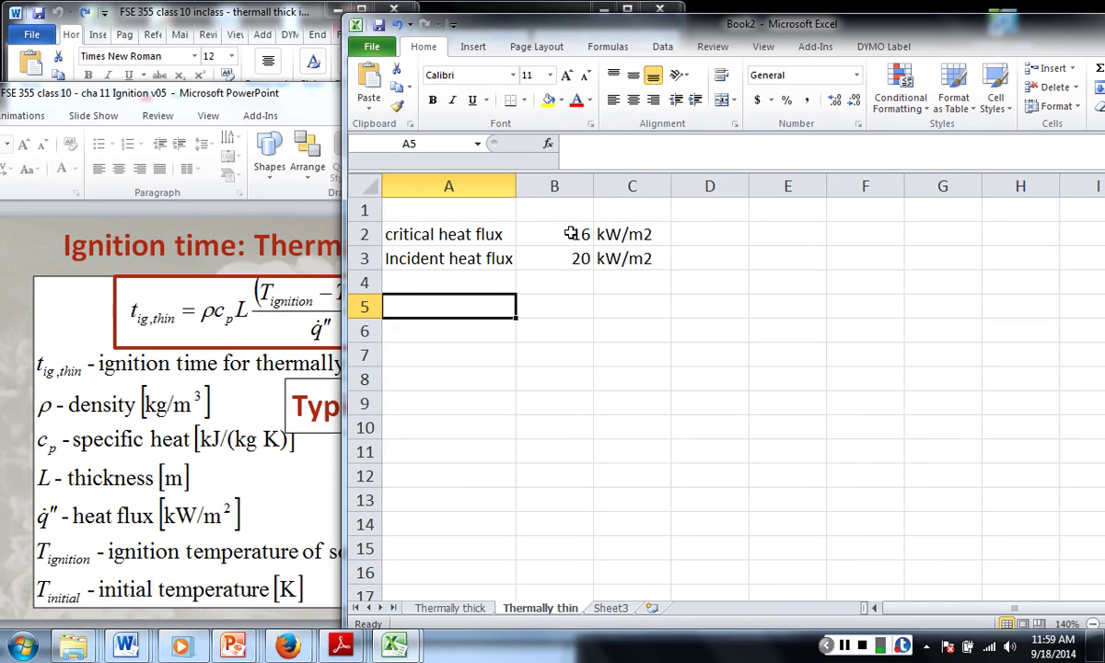
- Add the rho input row: 640 kg/m3
{"action": "type", "text": "rho"}
{"action": "key", "text": "Tab"}
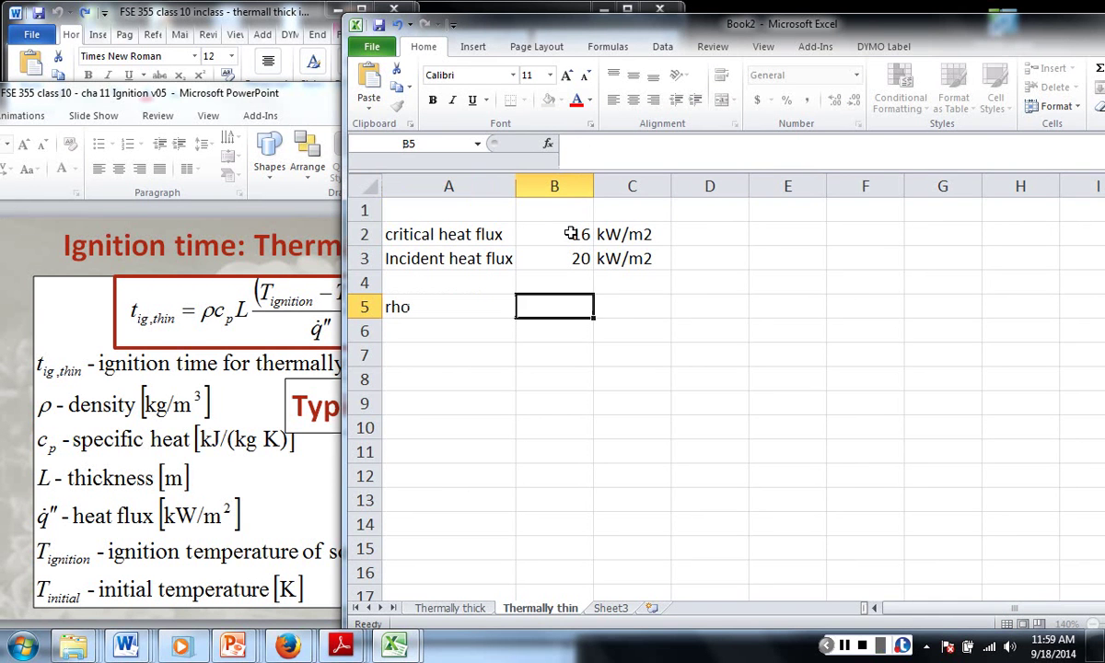
{"action": "type", "text": "640"}
{"action": "key", "text": "Tab"}
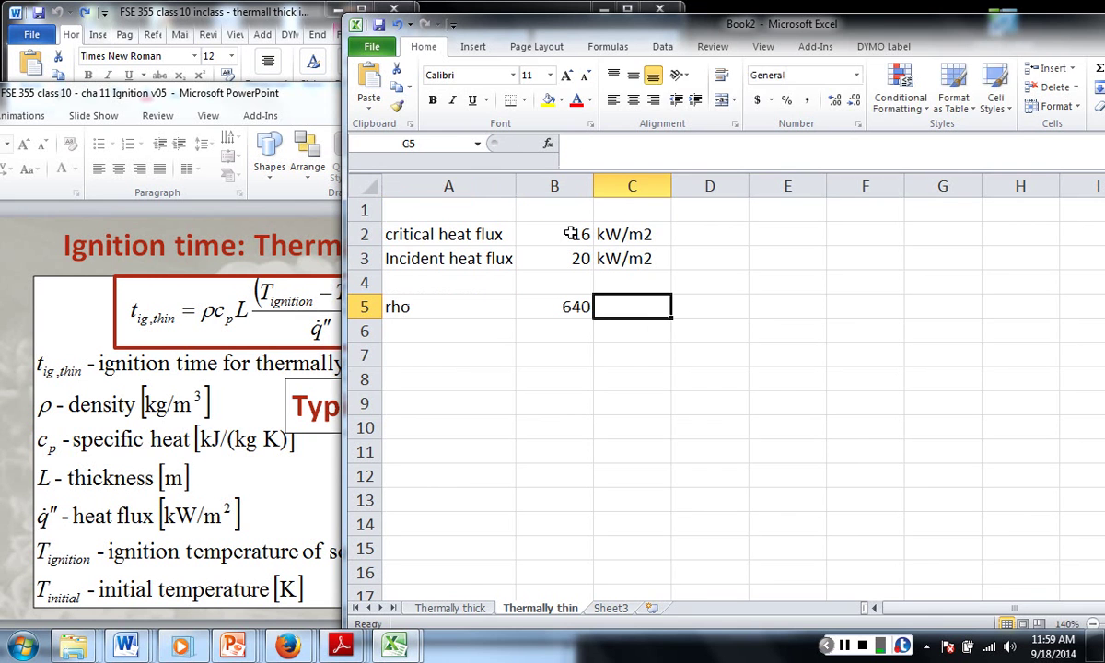
{"action": "type", "text": "kg/m3"}
{"action": "key", "text": "Return"}
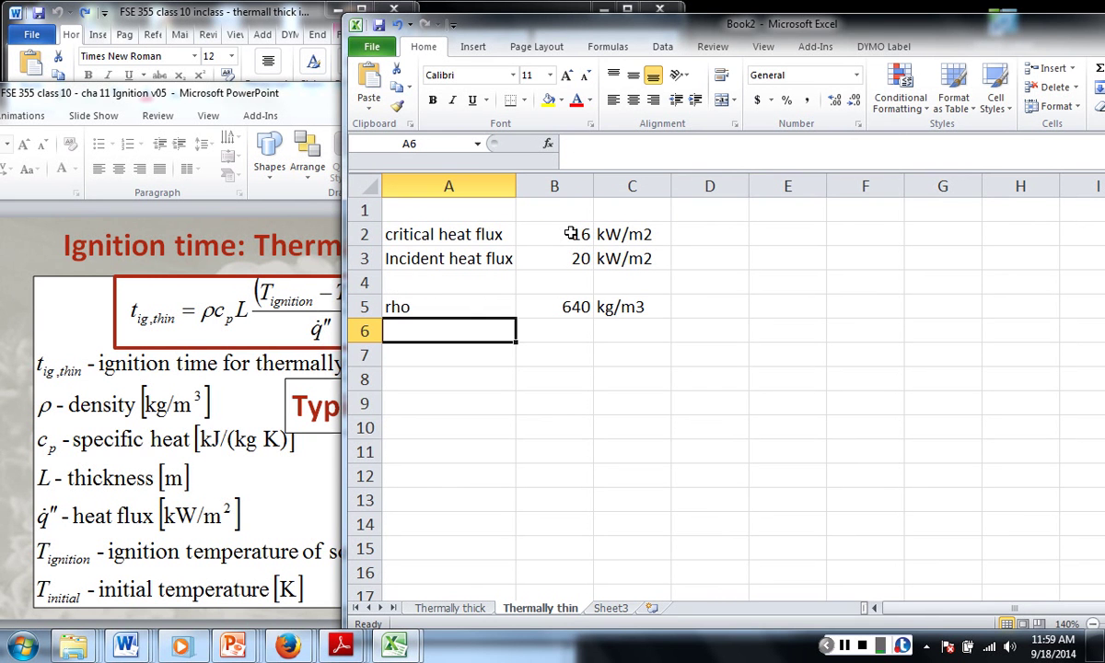
- Add the c_p input row: 2.85 kJ/kgK
{"action": "type", "text": "c"}
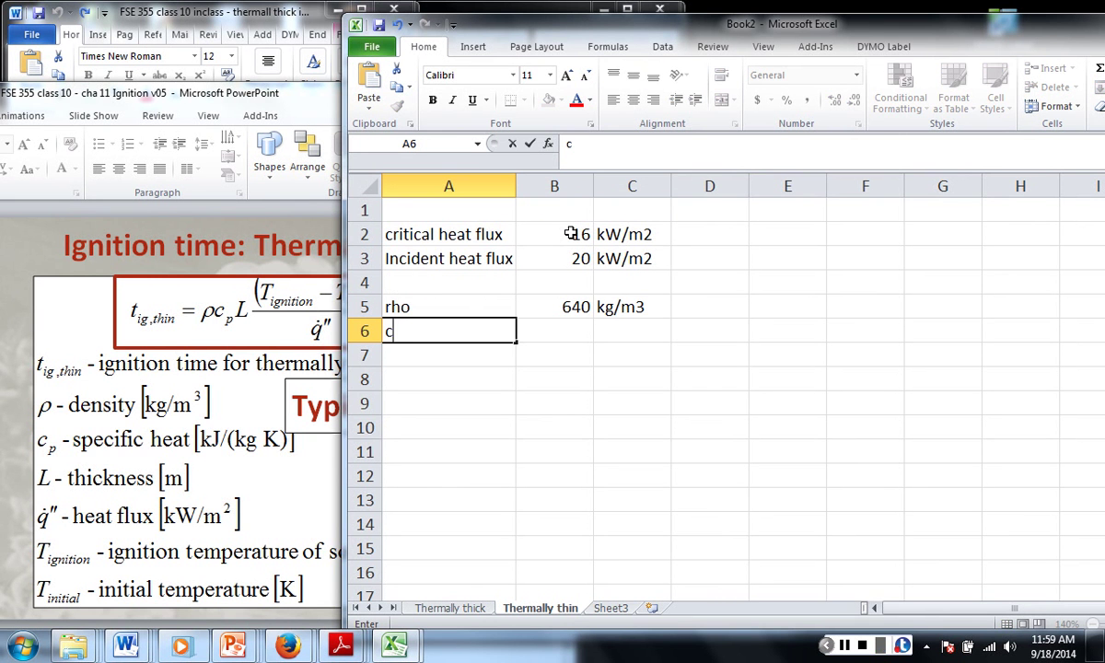
{"action": "type", "text": "_p"}
{"action": "key", "text": "Tab"}
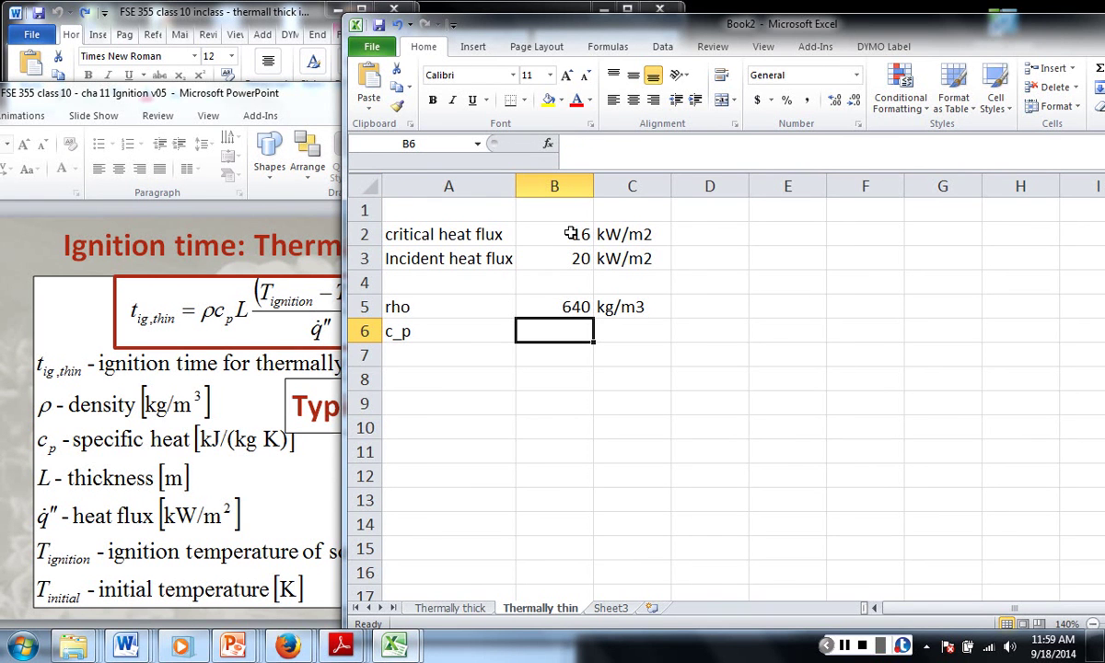
{"action": "type", "text": "2."}
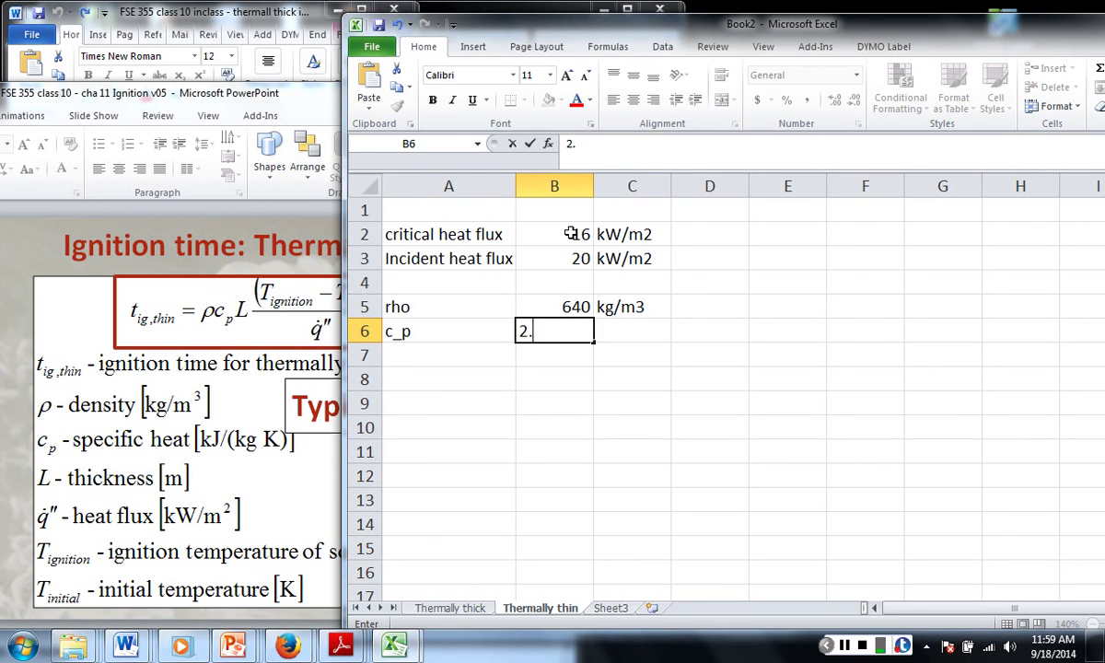
{"action": "type", "text": "85"}
{"action": "key", "text": "Tab"}
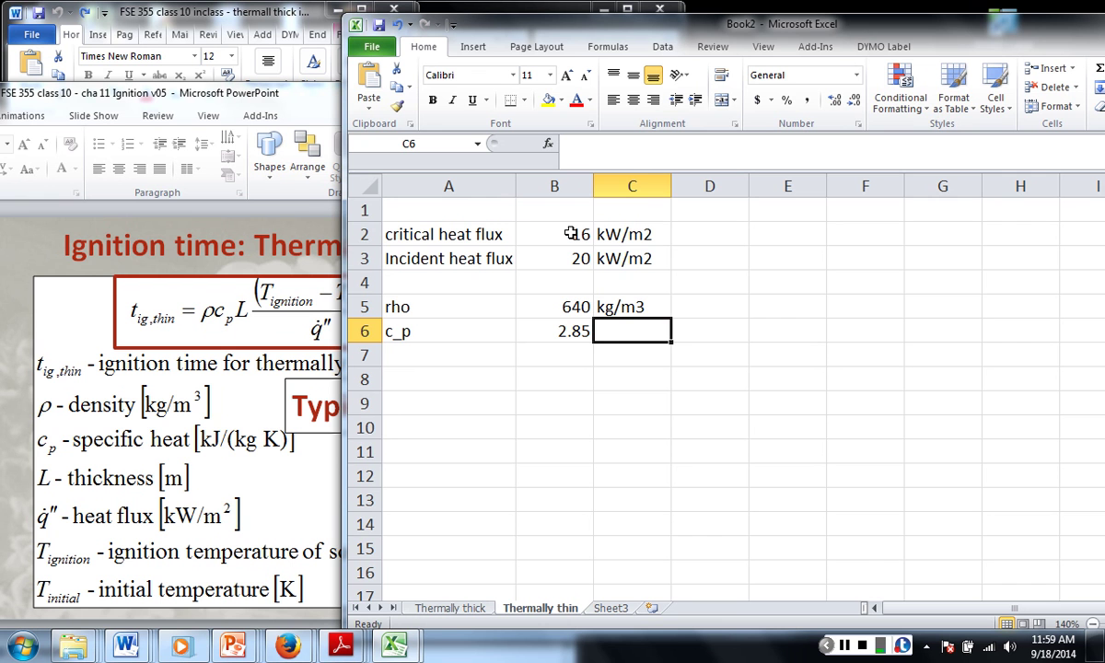
{"action": "type", "text": "kg"}
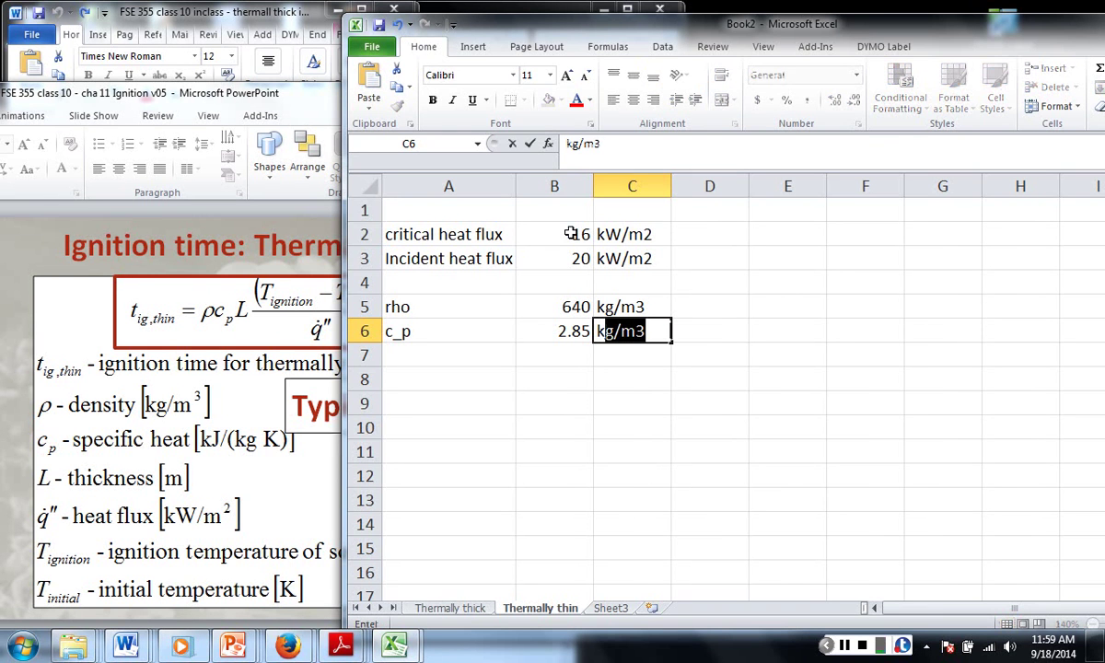
{"action": "type", "text": "J/"}
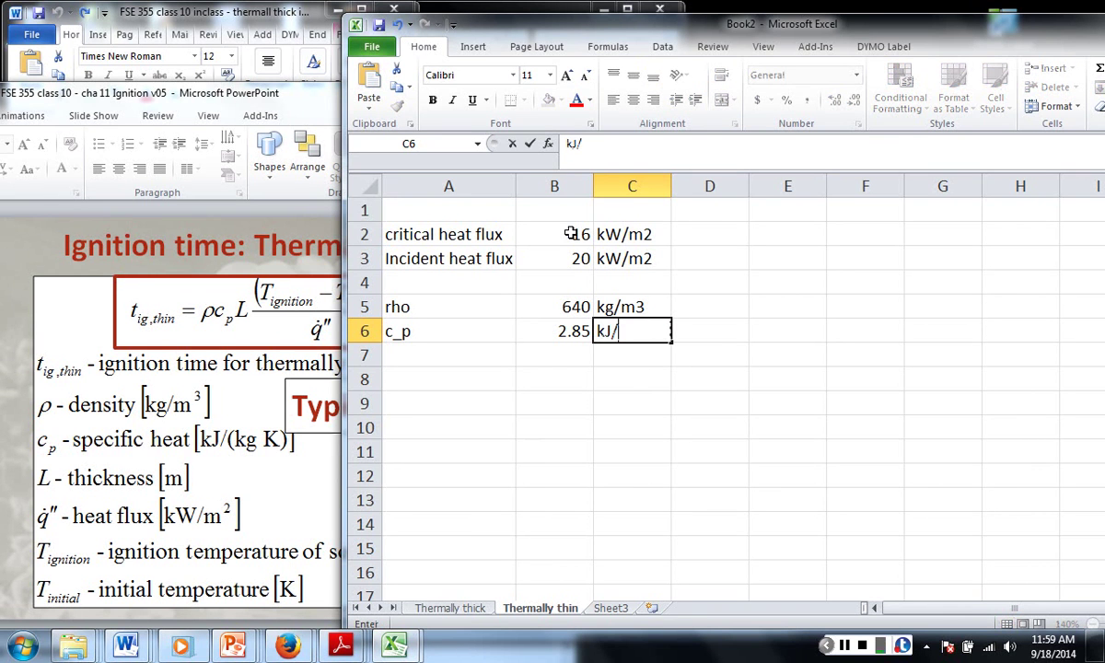
{"action": "type", "text": "kgK"}
{"action": "key", "text": "Return"}
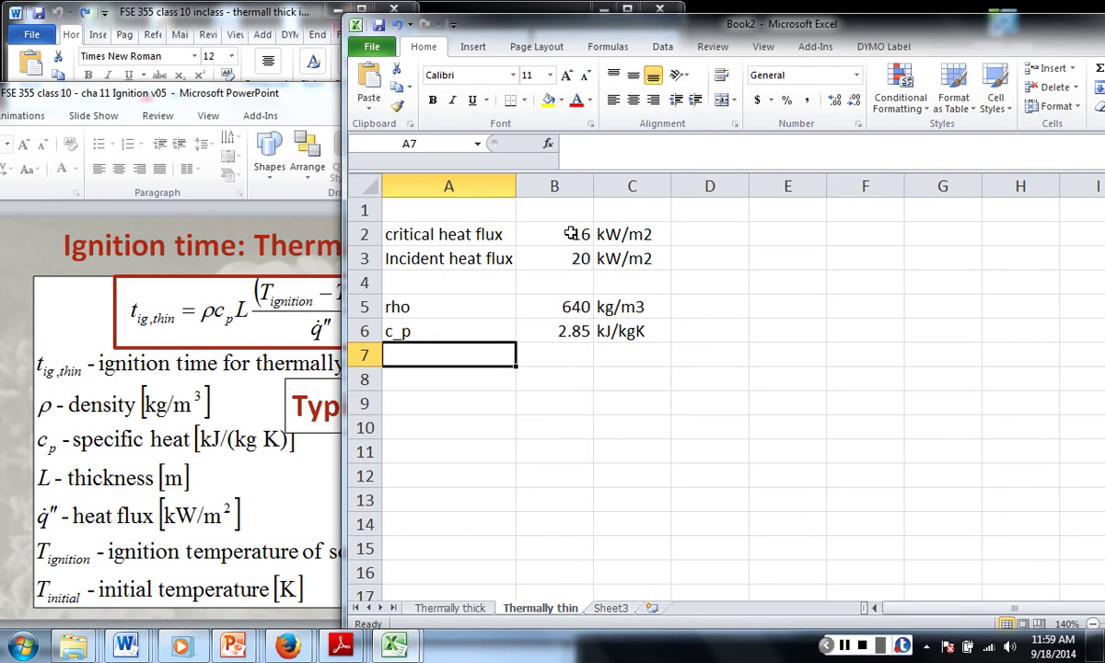
- Add the thickness L as =0.5/1000 with unit m
{"action": "type", "text": "L"}
{"action": "key", "text": "Tab"}
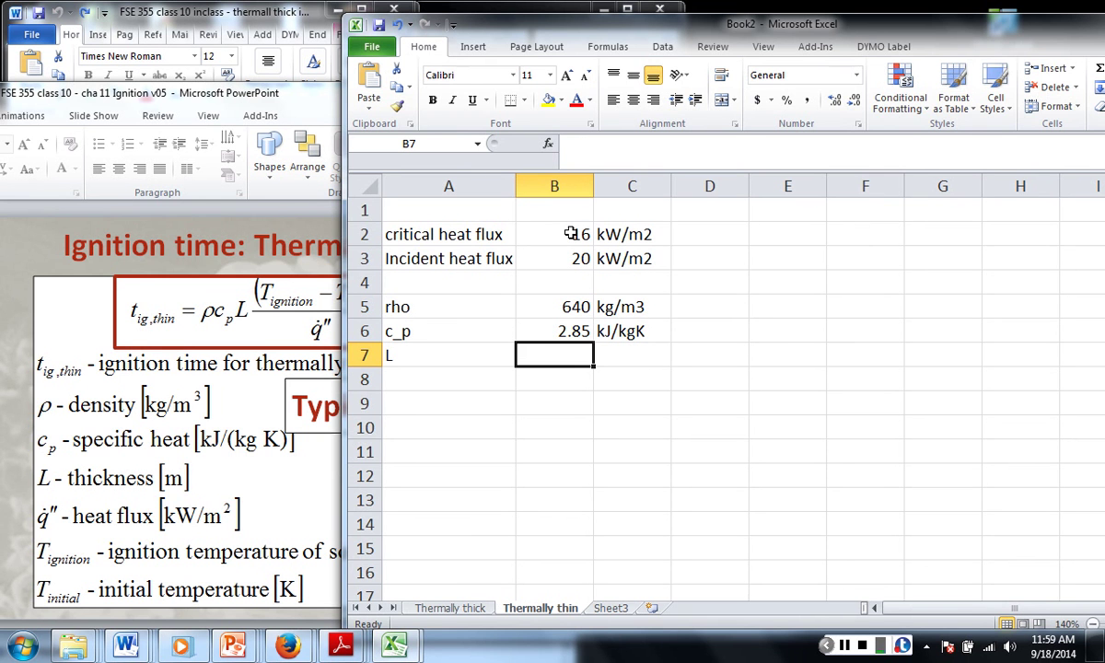
{"action": "type", "text": "=0."}
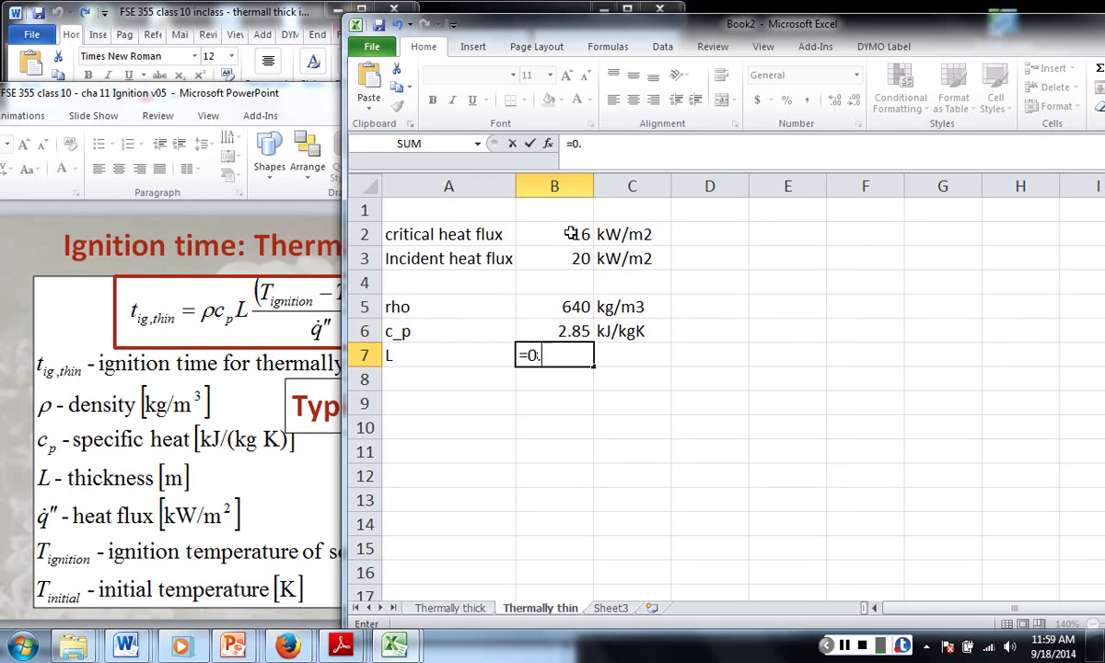
{"action": "type", "text": "5/1000"}
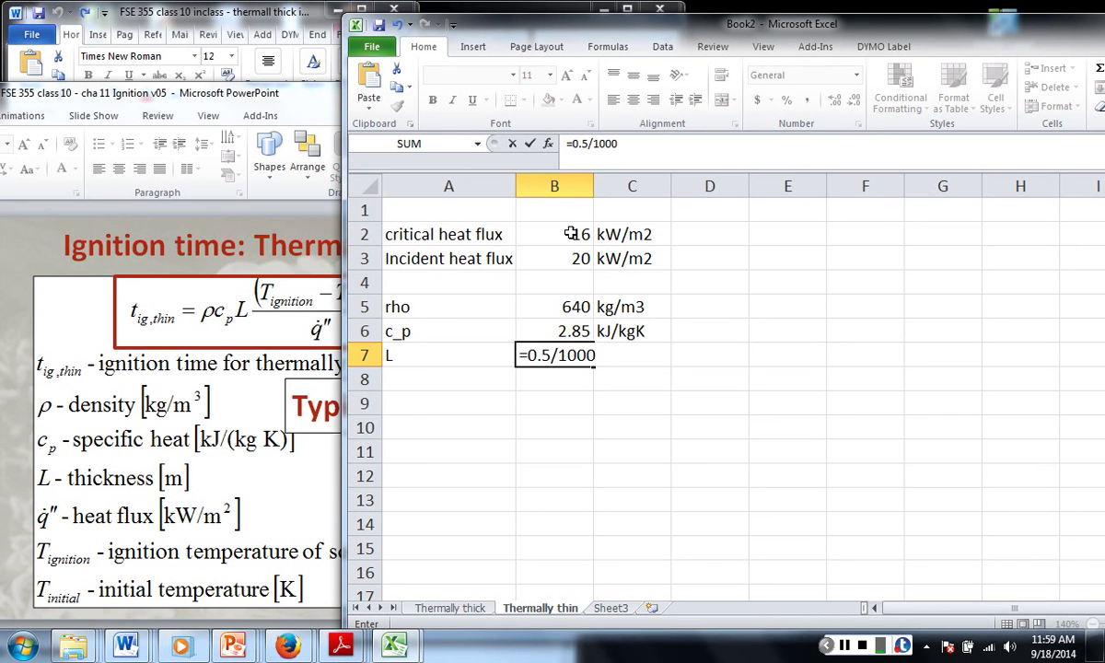
{"action": "key", "text": "Return"}
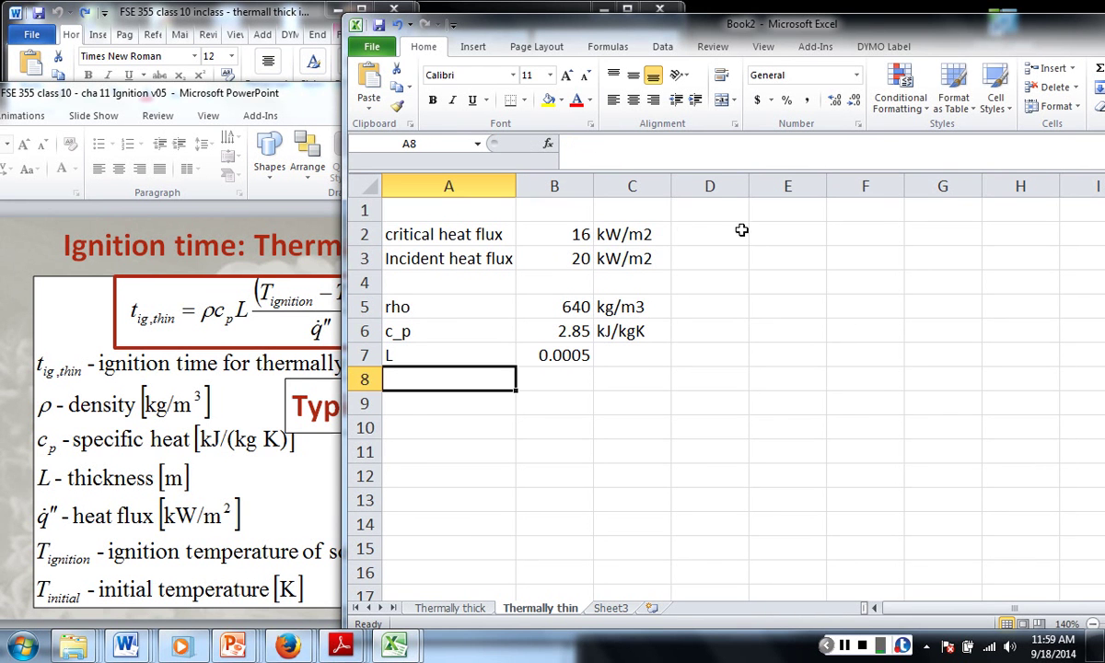
{"action": "left_click", "coordinate": [635, 356]}
{"action": "type", "text": "m"}
{"action": "key", "text": "Return"}
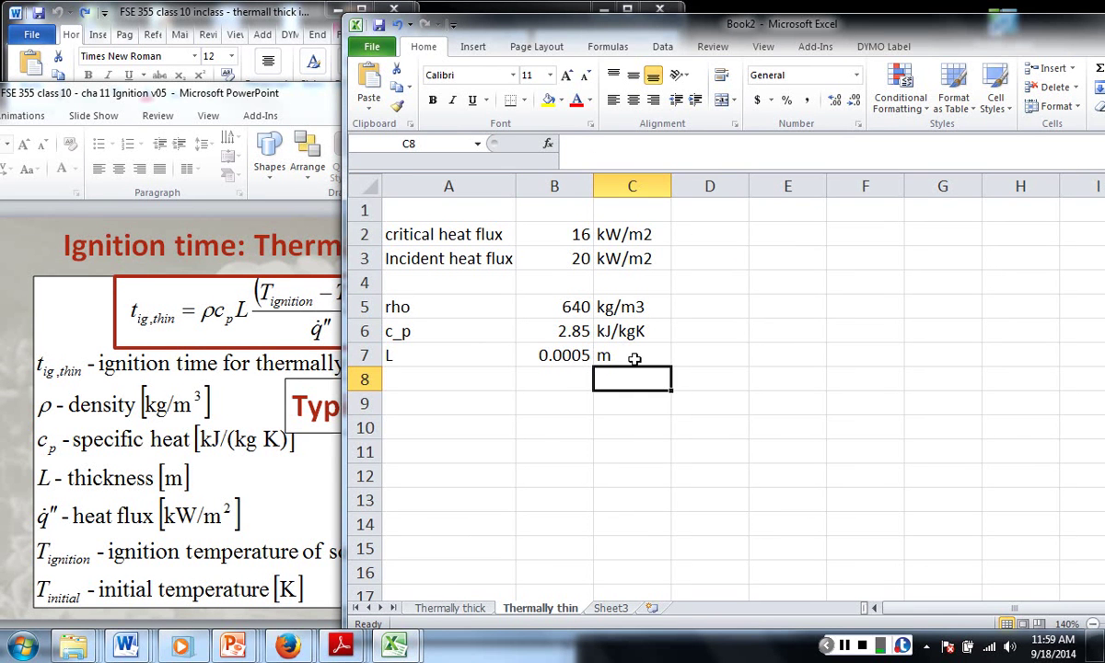
- Add the T_ign row with 663 K in row 8
{"action": "key", "text": "Left"}
{"action": "key", "text": "Left"}
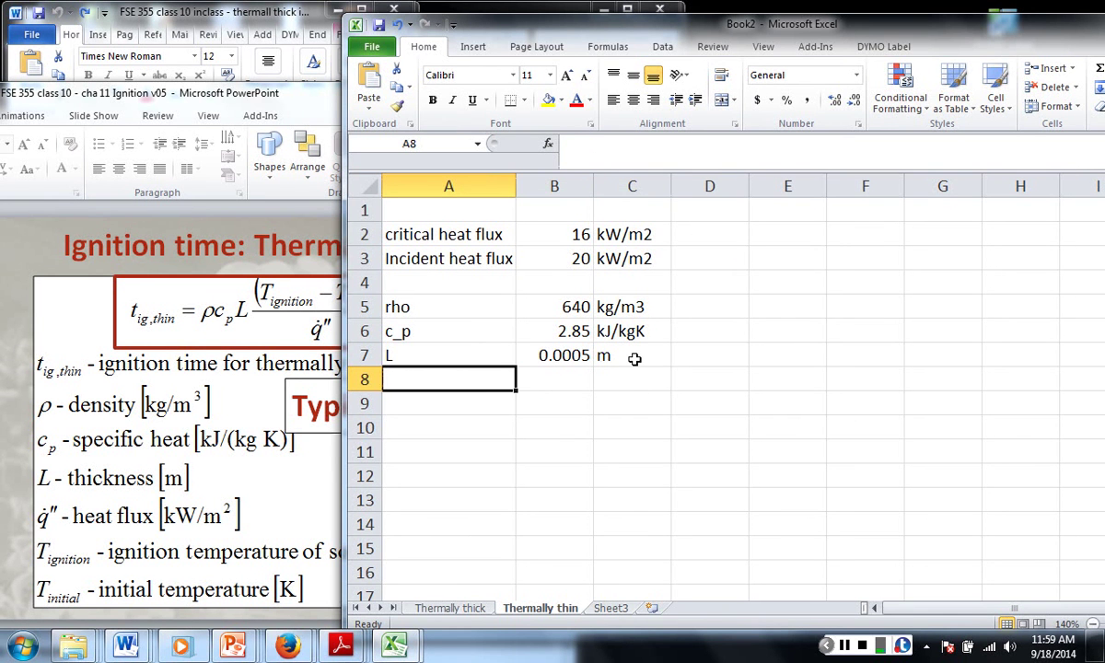
{"action": "type", "text": "Ti"}
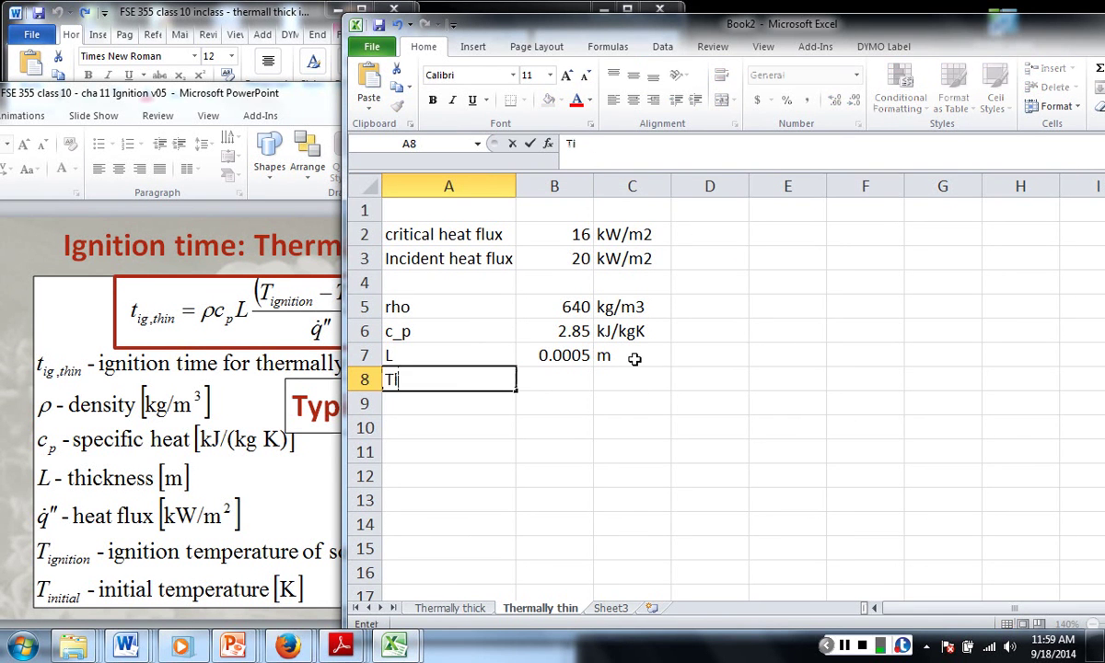
{"action": "type", "text": "gn"}
{"action": "key", "text": "BackSpace"}
{"action": "key", "text": "BackSpace"}
{"action": "key", "text": "BackSpace"}
{"action": "type", "text": "_ign"}
{"action": "key", "text": "Tab"}
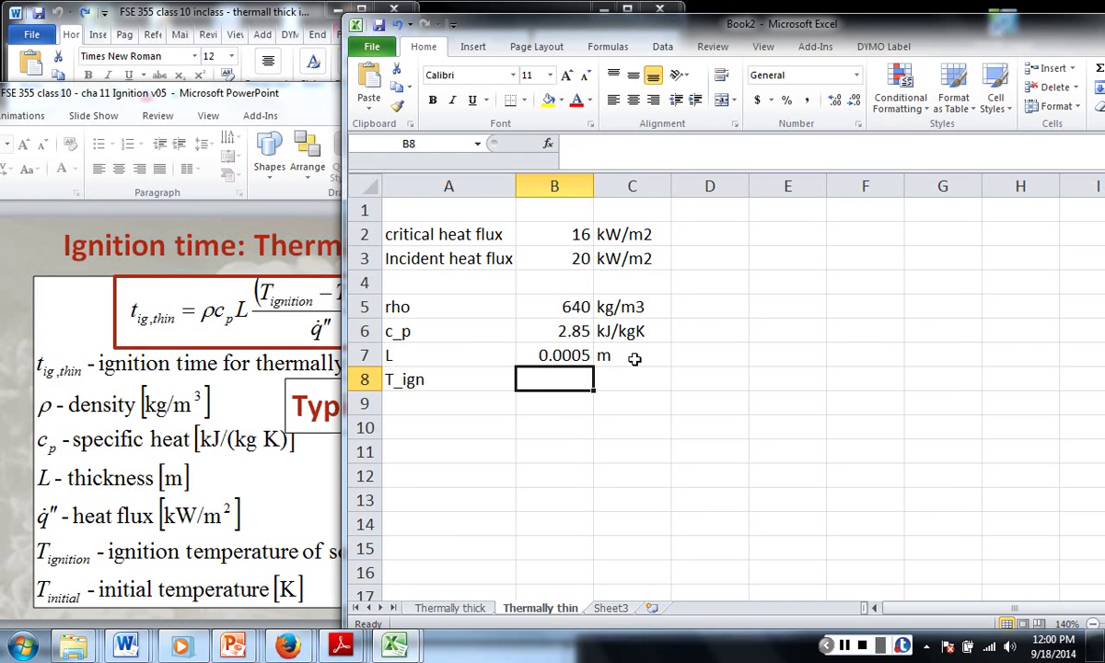
{"action": "type", "text": "77"}
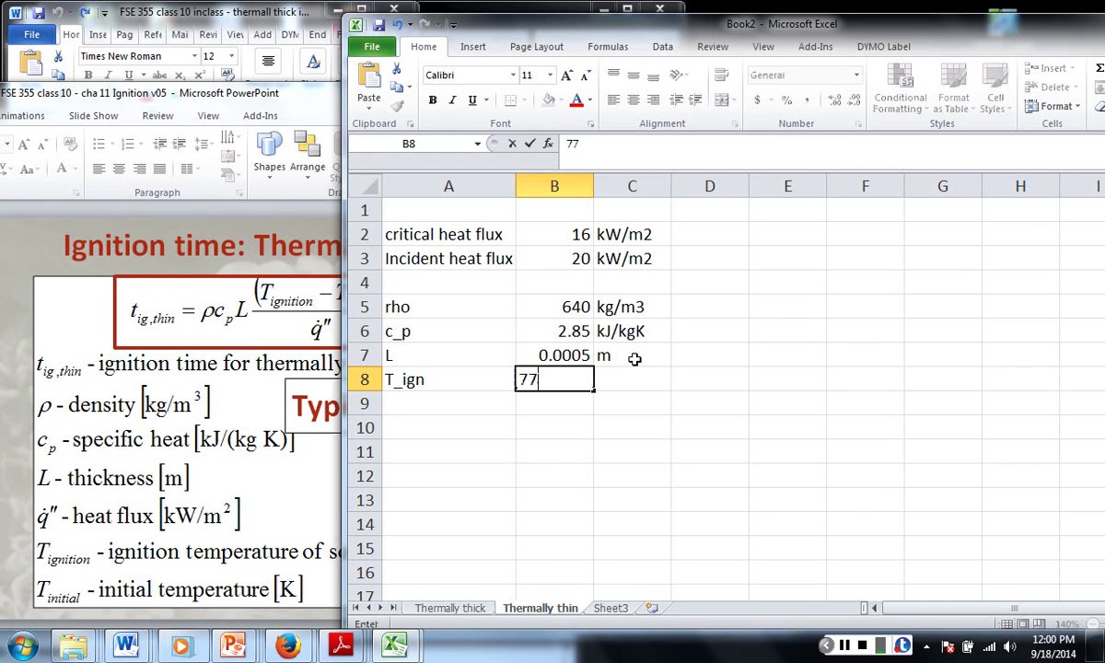
{"action": "type", "text": "3"}
{"action": "key", "text": "BackSpace"}
{"action": "key", "text": "BackSpace"}
{"action": "key", "text": "BackSpace"}
{"action": "type", "text": "663"}
{"action": "key", "text": "Tab"}
{"action": "type", "text": "K"}
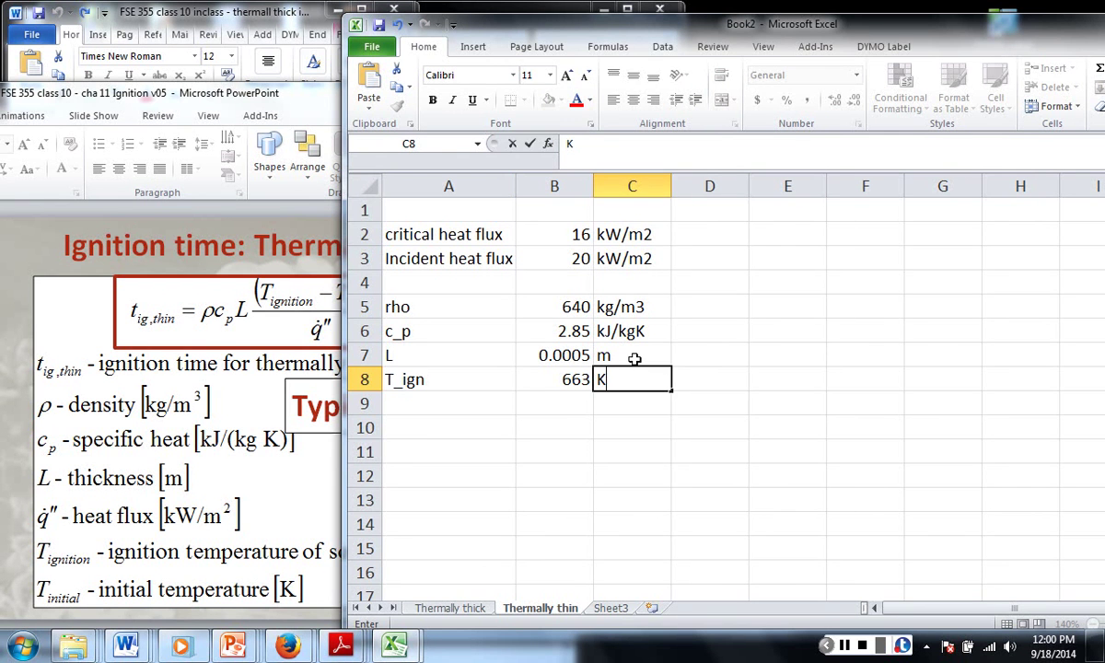
{"action": "key", "text": "Return"}
- Add the T_initial row with 298 K in row 9
{"action": "type", "text": "T_initial"}
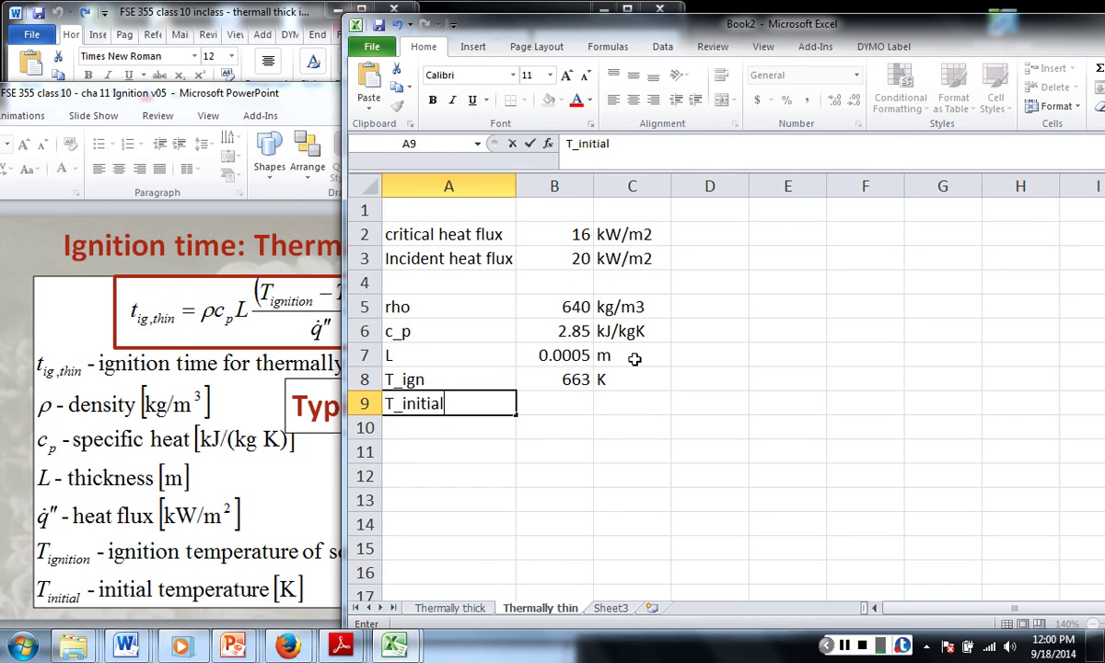
{"action": "key", "text": "Tab"}
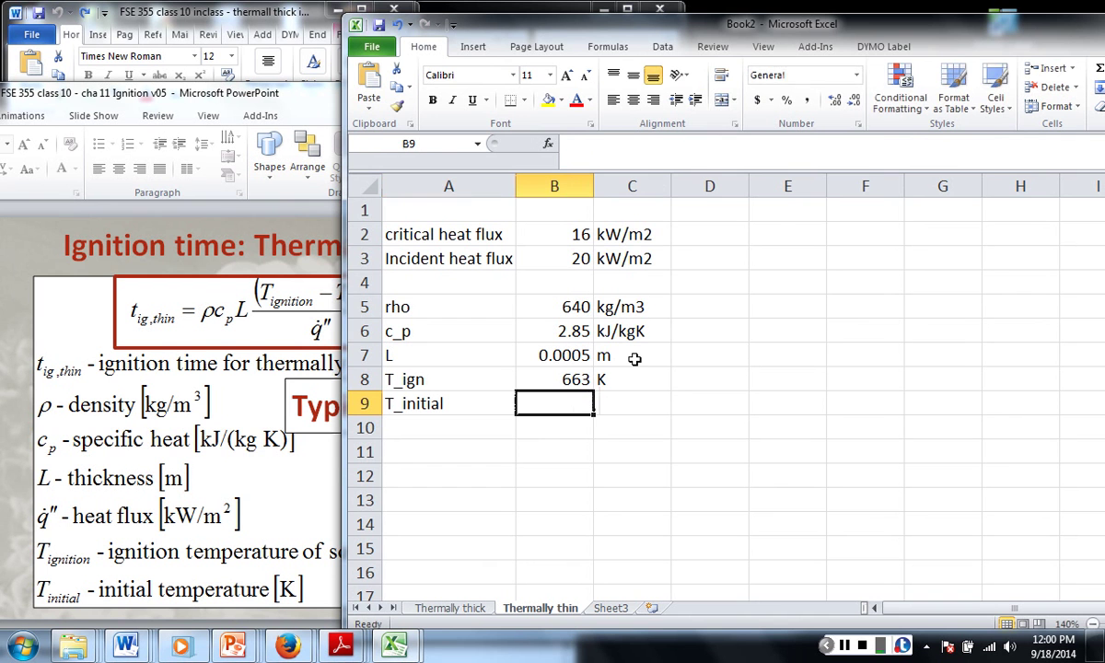
{"action": "type", "text": "298"}
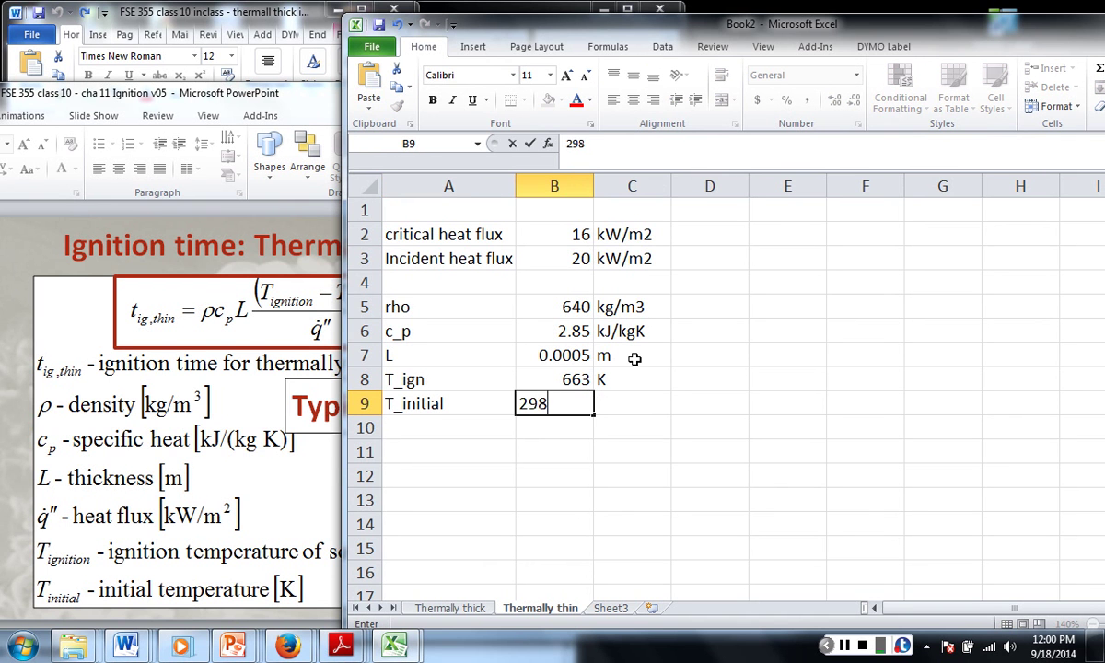
{"action": "key", "text": "Tab"}
{"action": "type", "text": "K"}
{"action": "key", "text": "Return"}
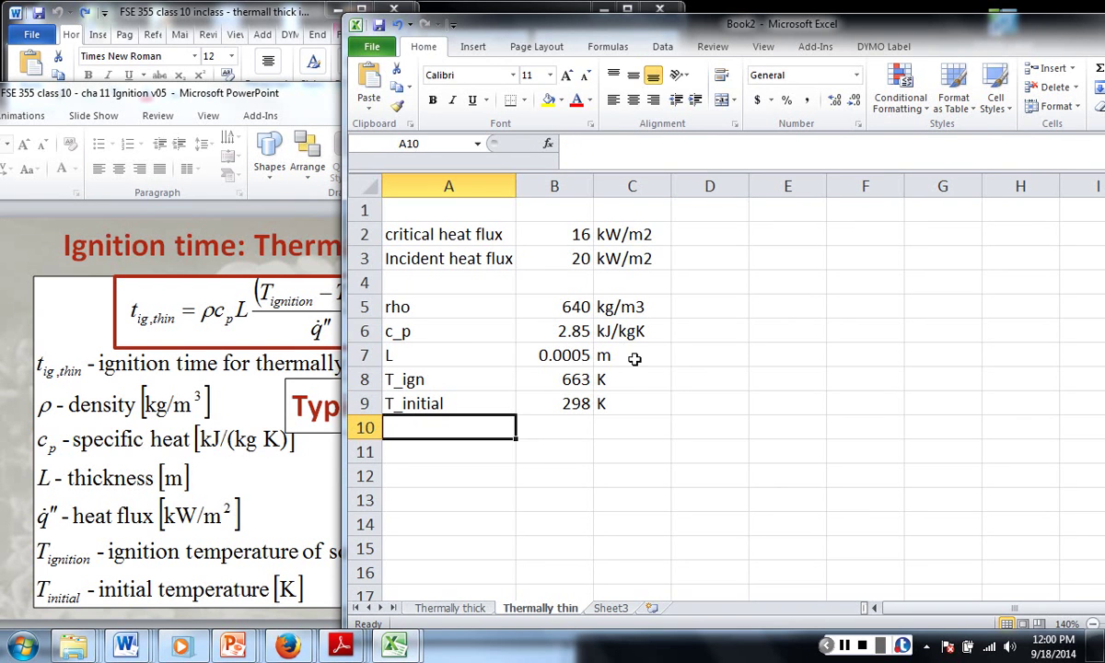
- Label row 11 as t_ign, leaving a blank row above it
{"action": "key", "text": "Return"}
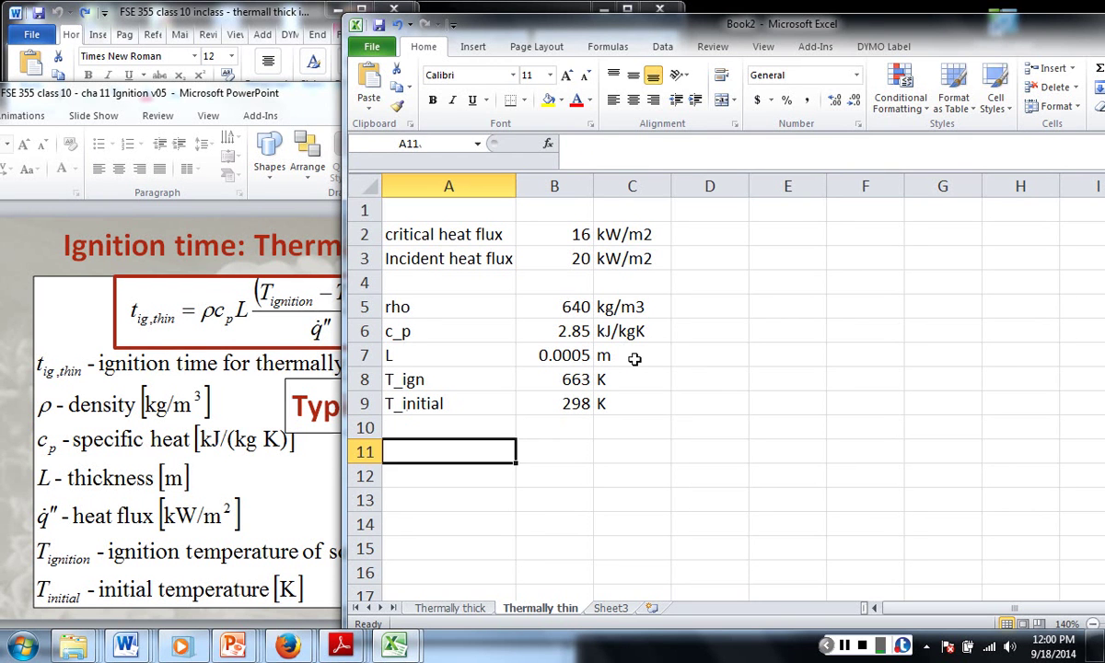
{"action": "type", "text": "T"}
{"action": "key", "text": "BackSpace"}
{"action": "type", "text": "t_"}
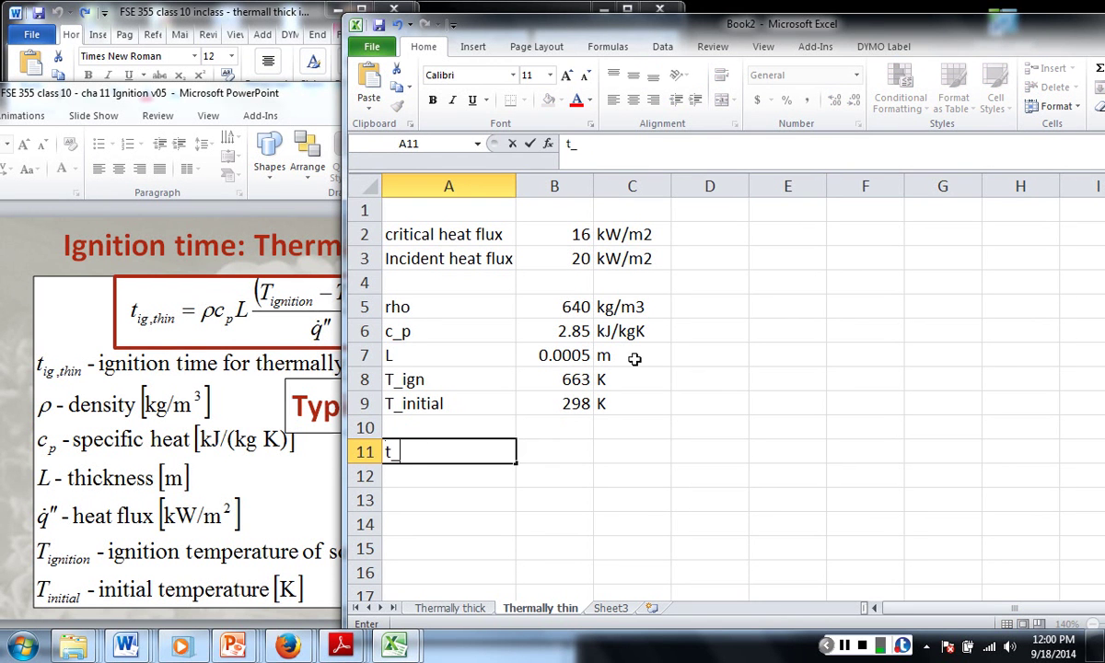
{"action": "type", "text": "ign"}
{"action": "key", "text": "Tab"}
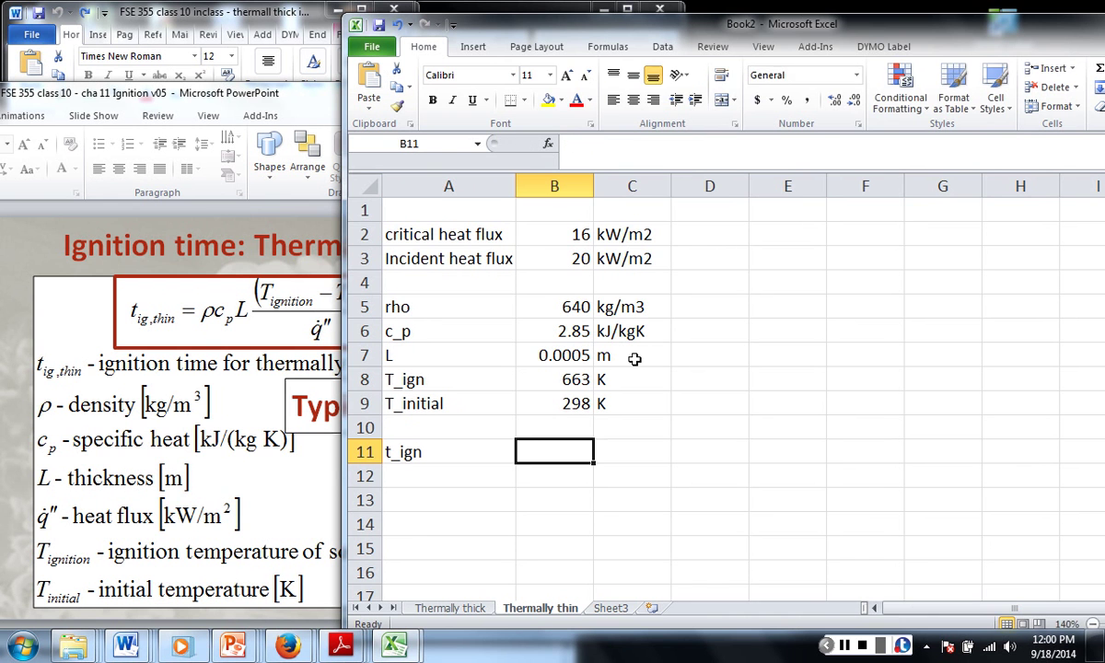
- Build the formula =B5*B6*B7(B8-B9)/B3 in B11 by clicking the input cells
{"action": "type", "text": "="}
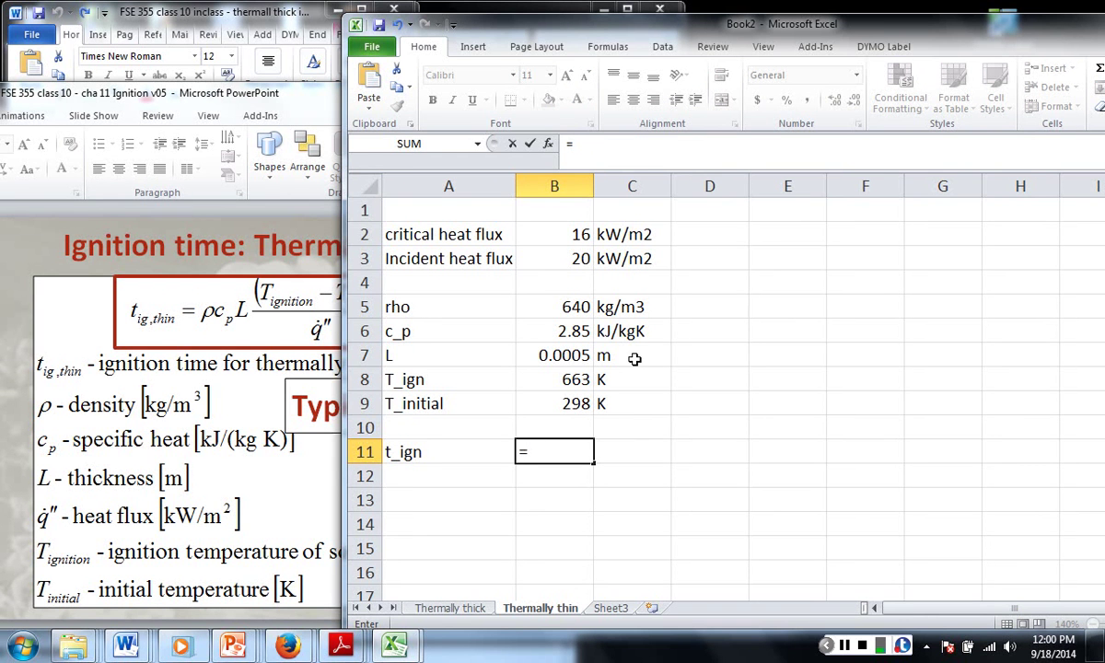
{"action": "left_click", "coordinate": [538, 299]}
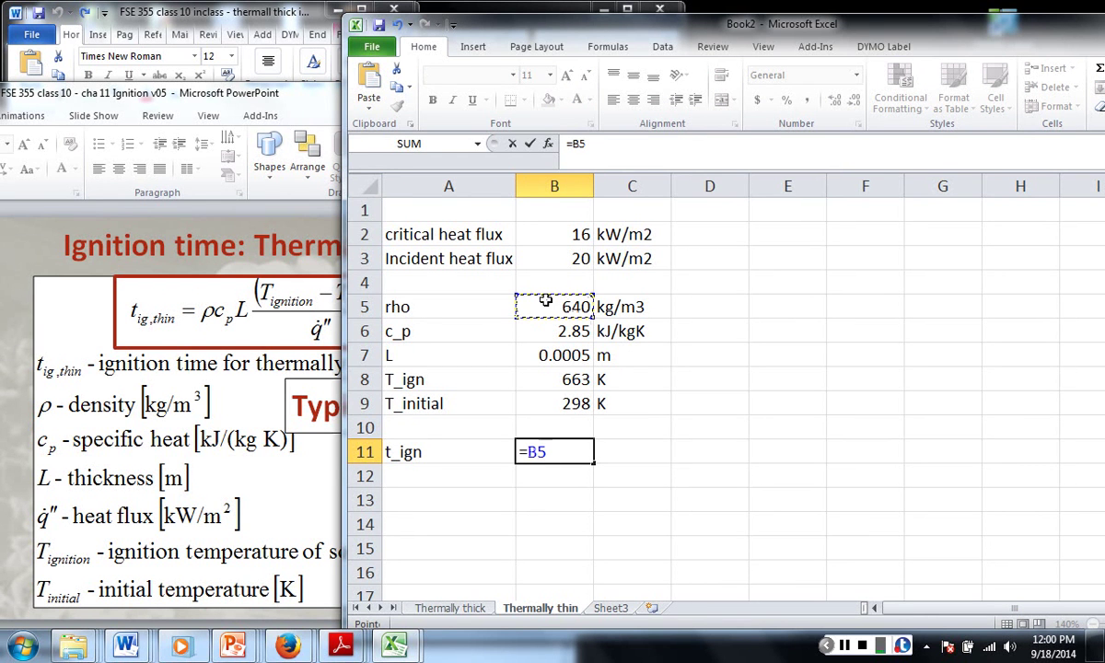
{"action": "type", "text": "*"}
{"action": "left_click", "coordinate": [550, 330]}
{"action": "type", "text": "*"}
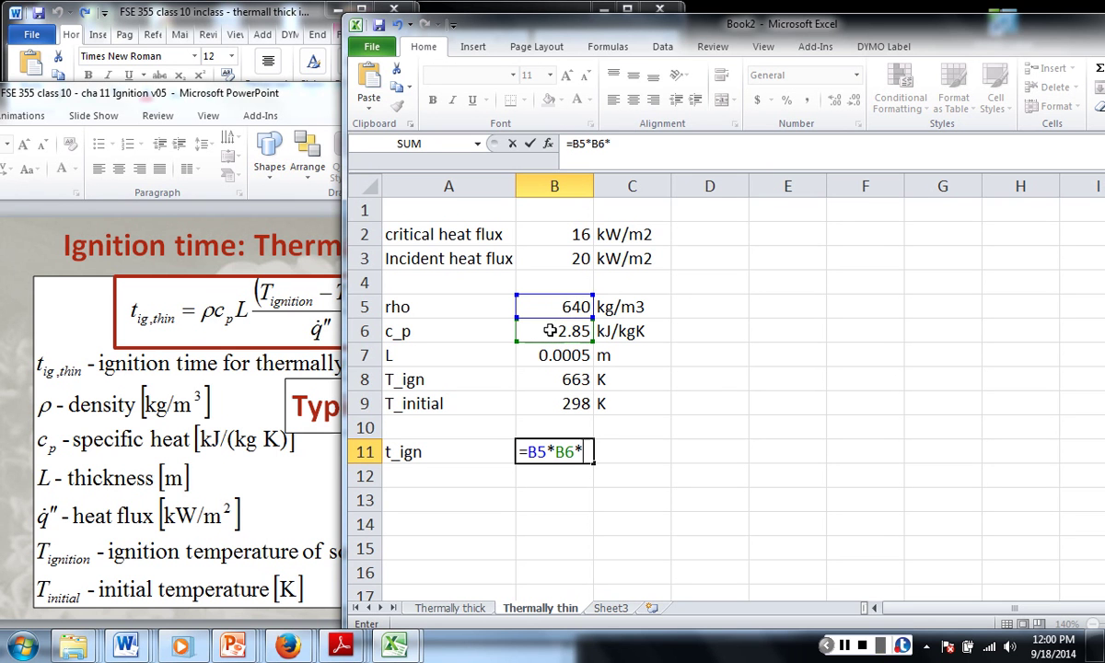
{"action": "left_click", "coordinate": [555, 358]}
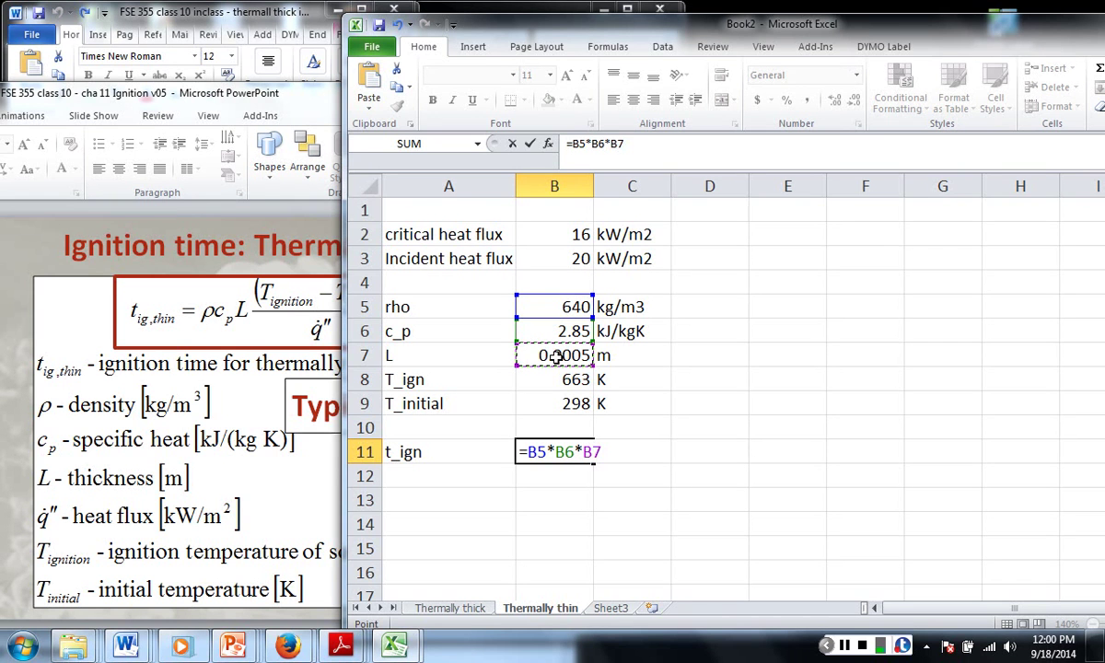
{"action": "type", "text": "("}
{"action": "left_click", "coordinate": [561, 382]}
{"action": "type", "text": "-"}
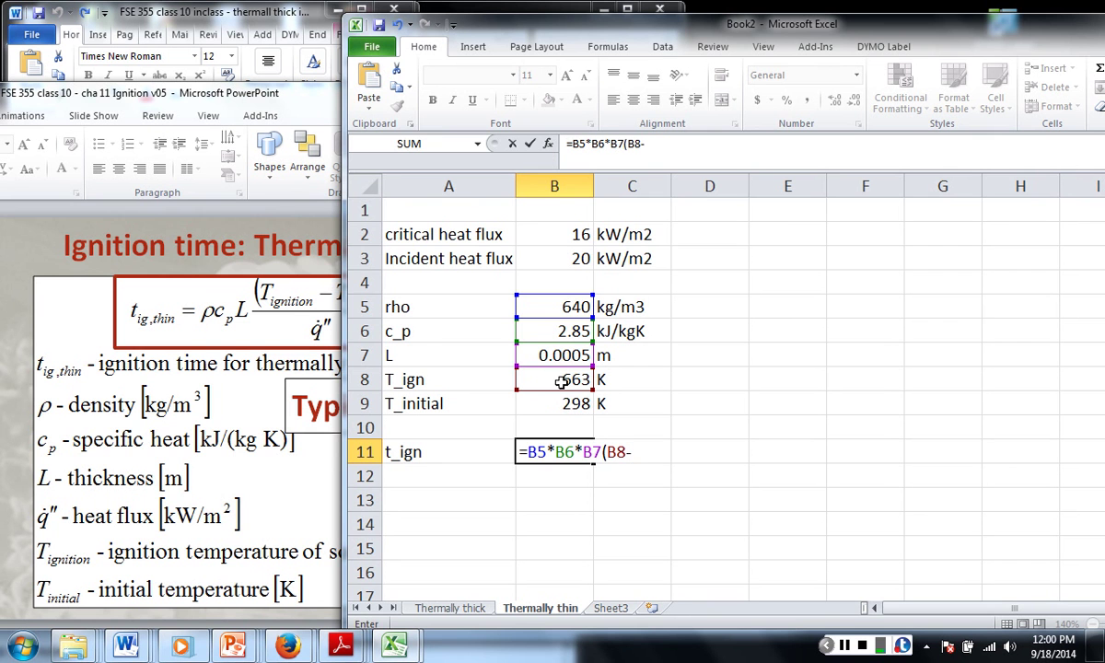
{"action": "left_click", "coordinate": [559, 404]}
{"action": "type", "text": ")"}
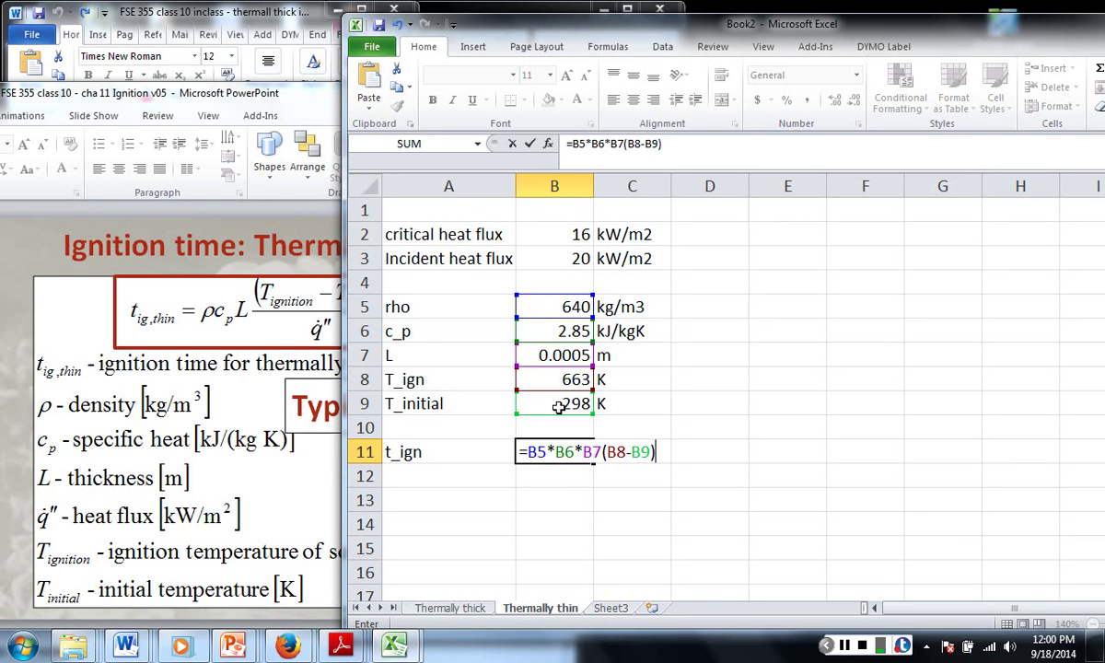
{"action": "type", "text": "/"}
{"action": "left_click", "coordinate": [564, 259]}
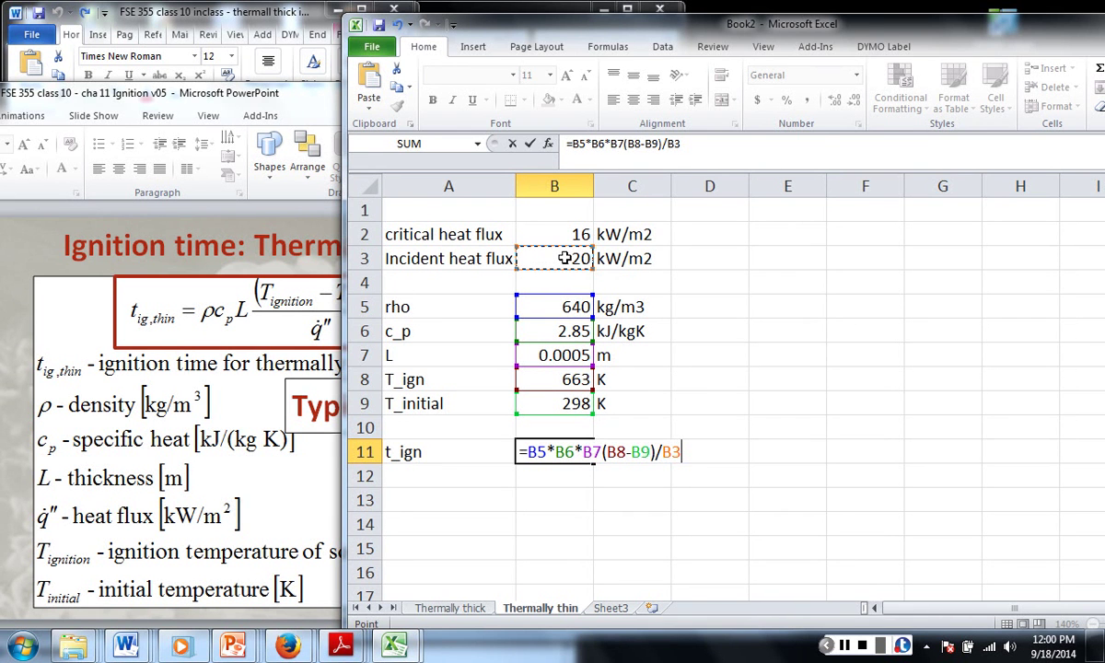
- Insert the missing * before (B8-B9) in B11's formula so t_ign shows 16.644
{"action": "key", "text": "Return"}
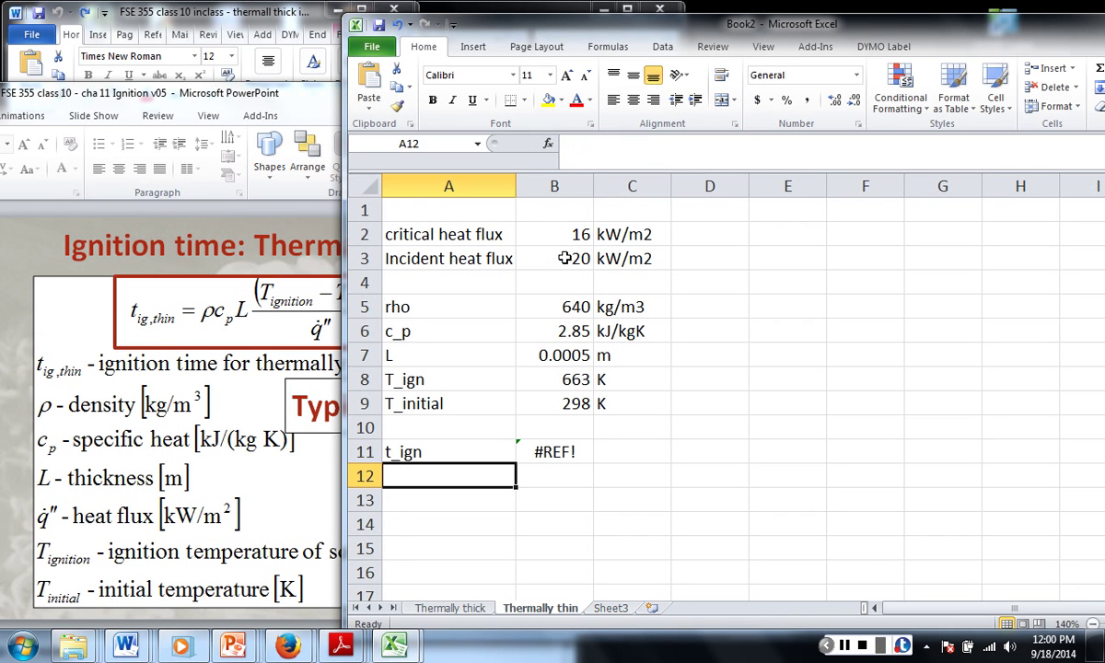
{"action": "left_click", "coordinate": [539, 449]}
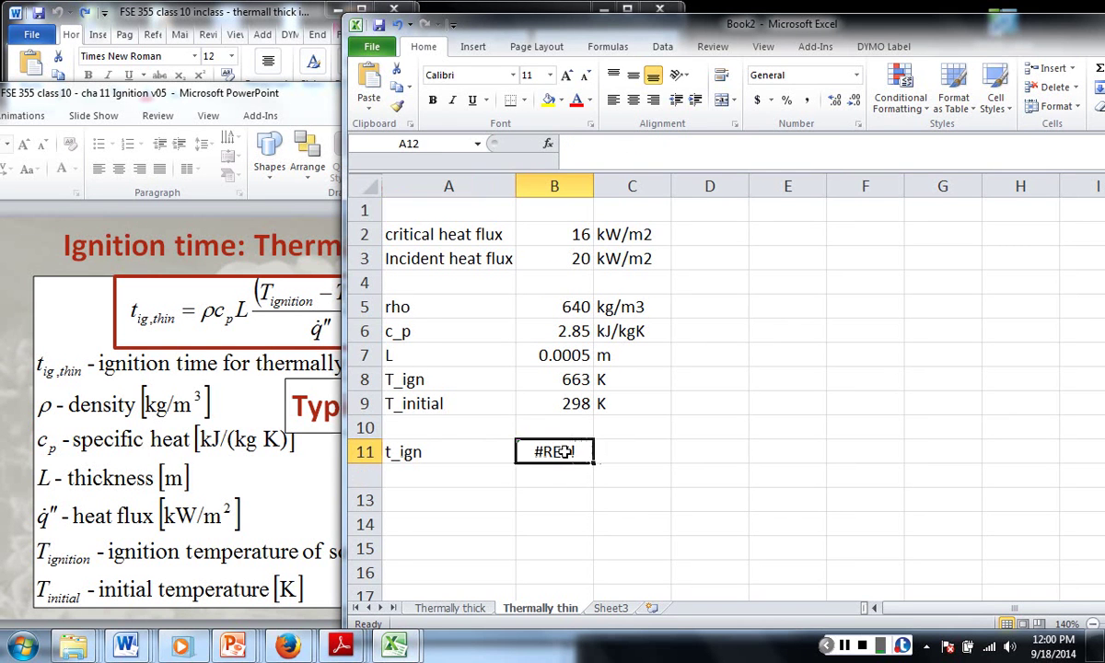
{"action": "left_click", "coordinate": [700, 143]}
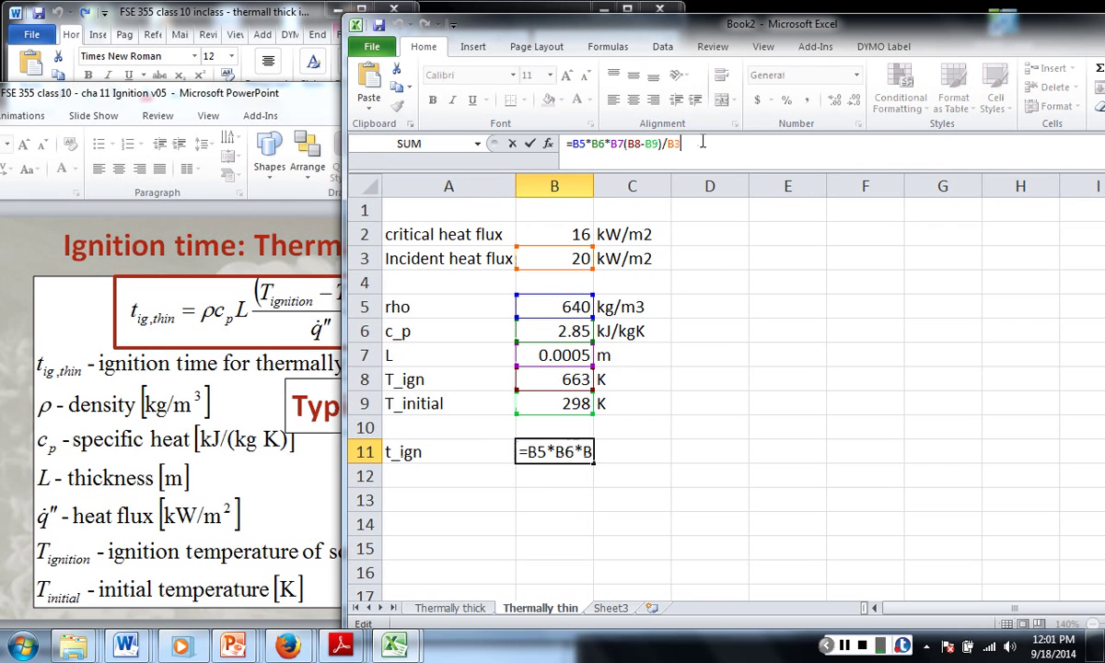
{"action": "left_click", "coordinate": [626, 145]}
{"action": "type", "text": "*"}
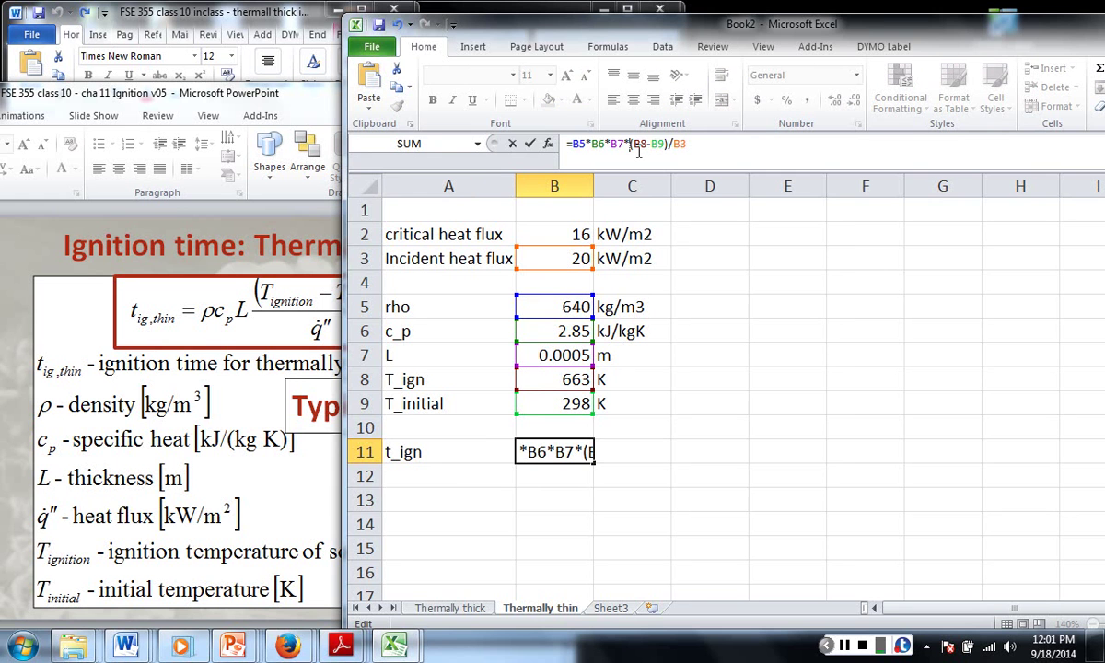
{"action": "key", "text": "Return"}
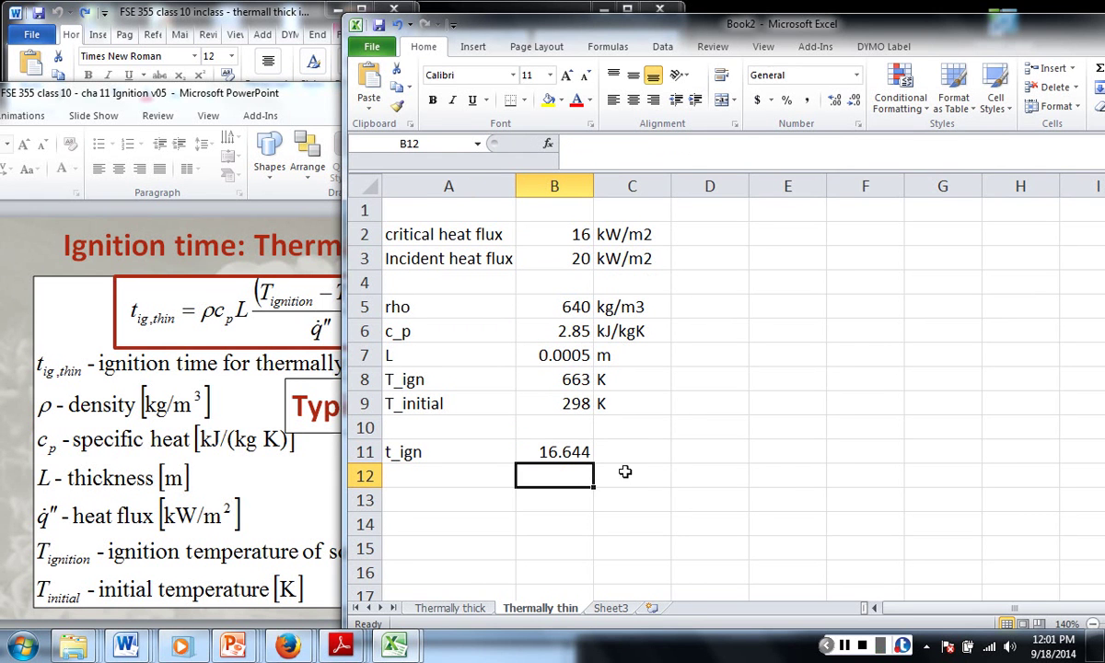
- Change B3 on the Thermally thick sheet to 20, giving t_ign 56.70056, then go back
{"action": "left_click", "coordinate": [451, 608]}
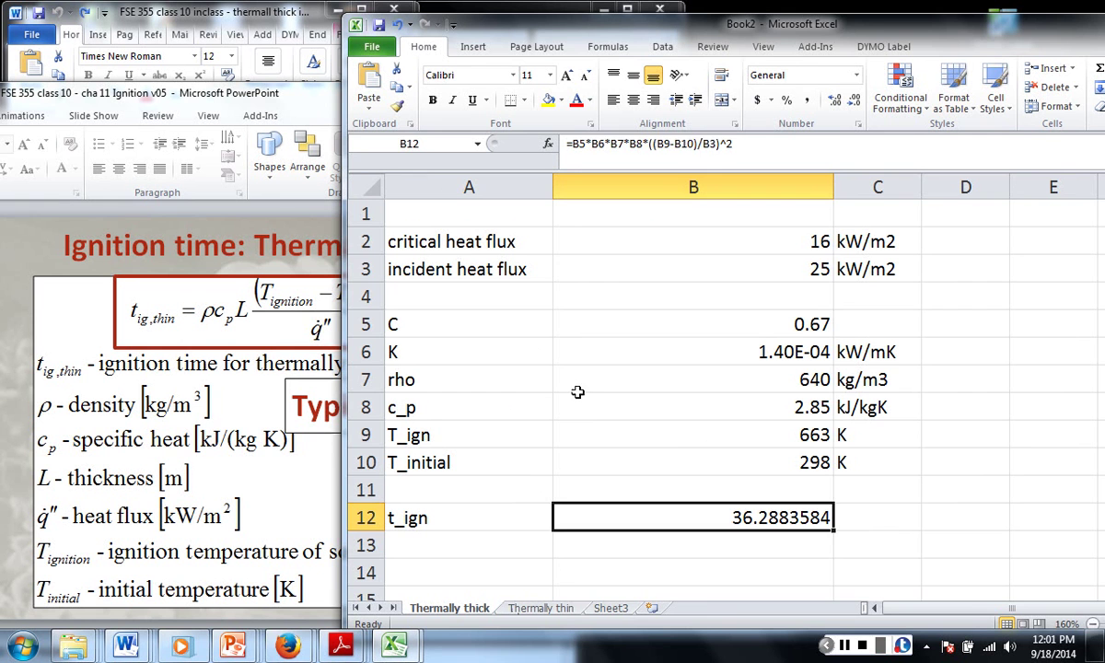
{"action": "left_click", "coordinate": [685, 276]}
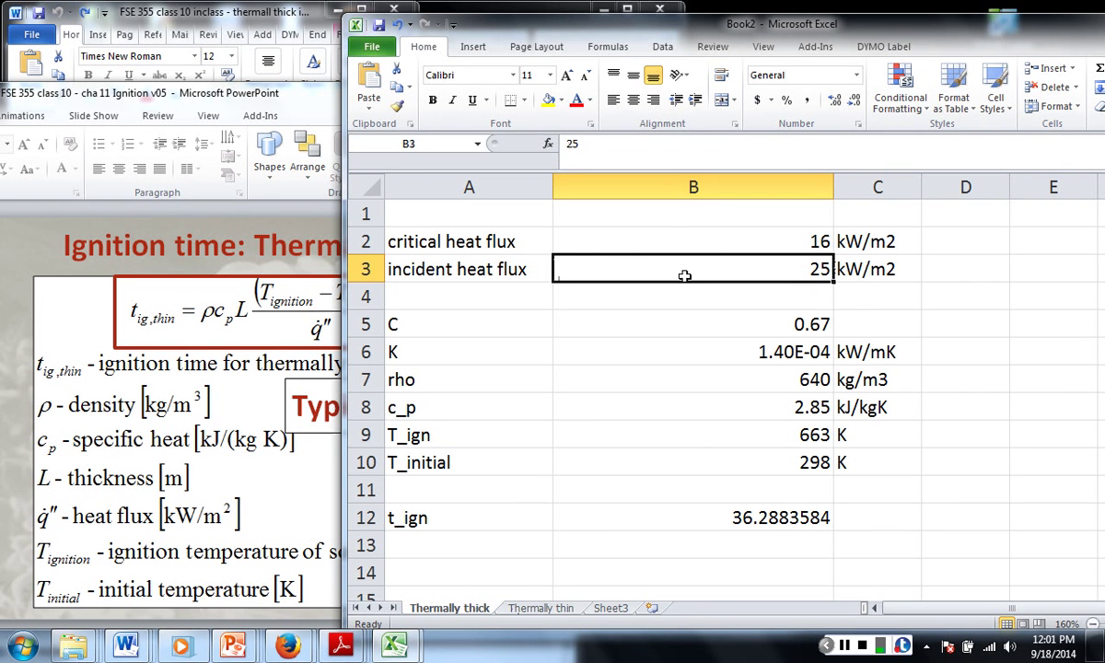
{"action": "type", "text": "20"}
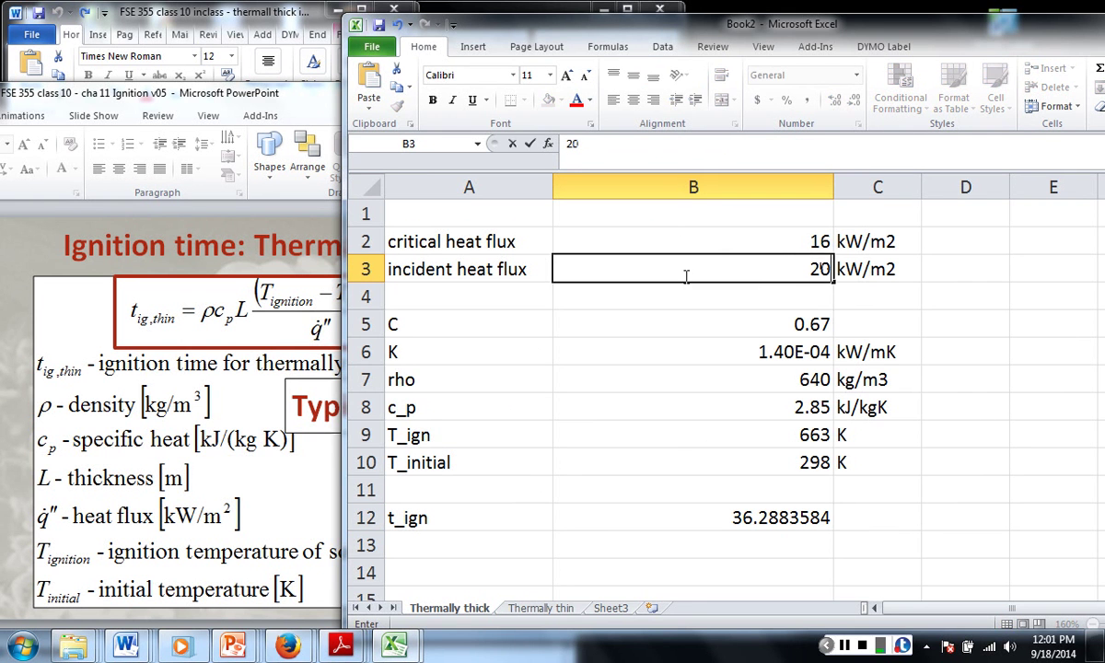
{"action": "key", "text": "Return"}
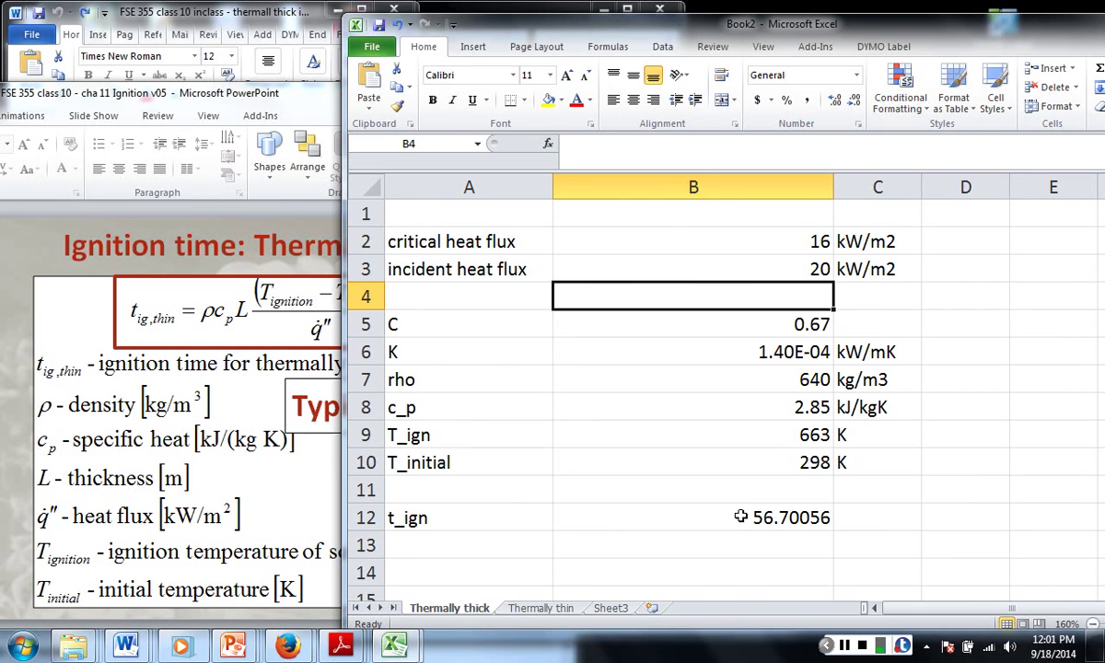
{"action": "left_click", "coordinate": [541, 609]}
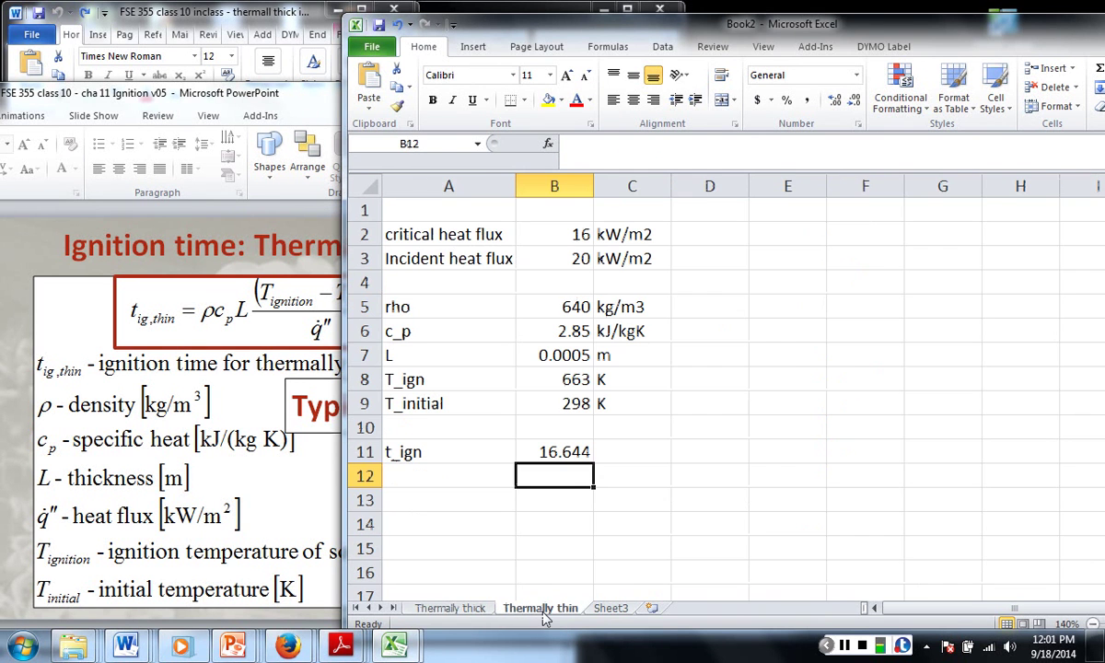